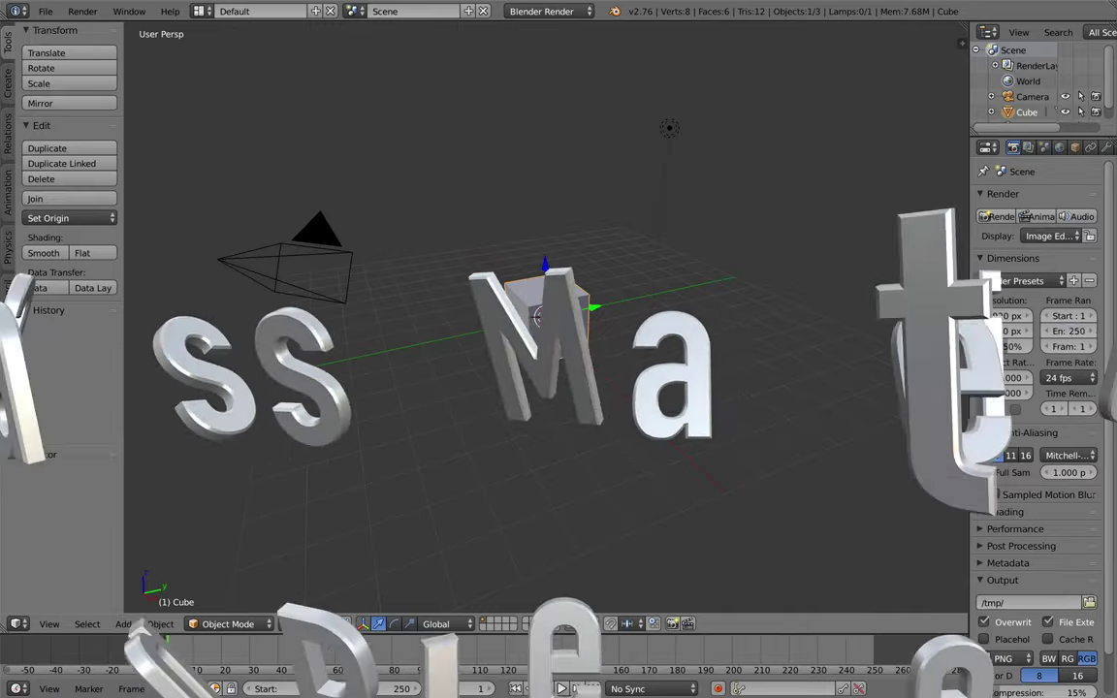
Move the default cube straight up along Z to a height of 1.092.
key(g)
key(z)
click(540, 245)
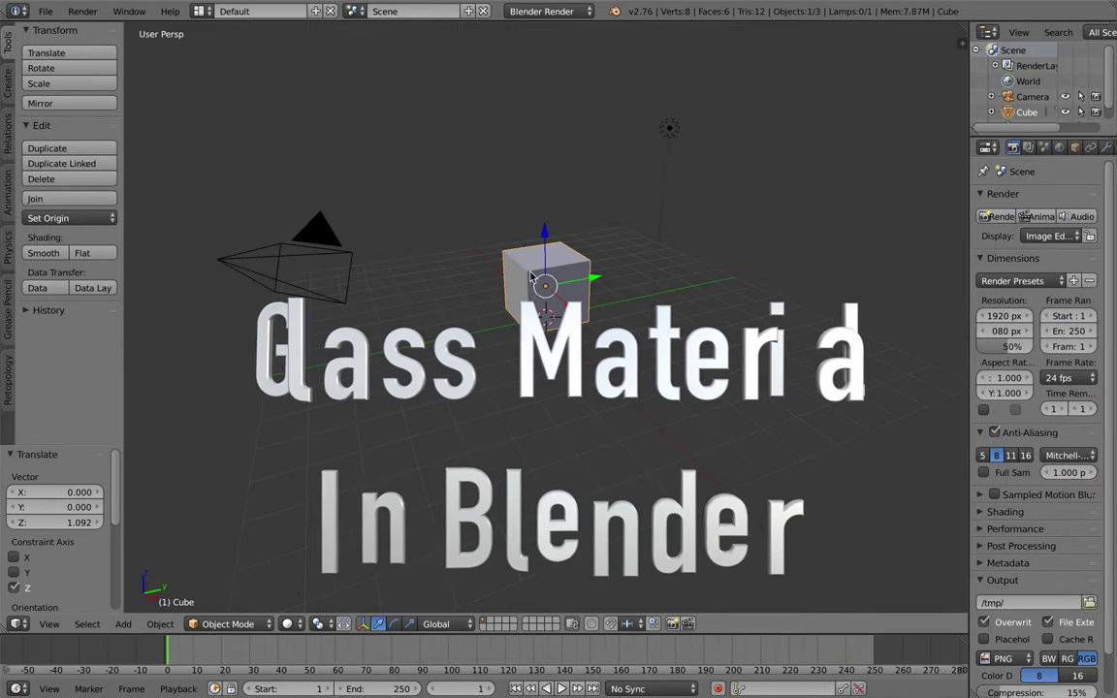
mouse_move(540, 244)
middle_down()
mouse_move(514, 280)
mouse_move(361, 332)
mouse_move(399, 334)
middle_up()
scroll(362, 332, up, 3)
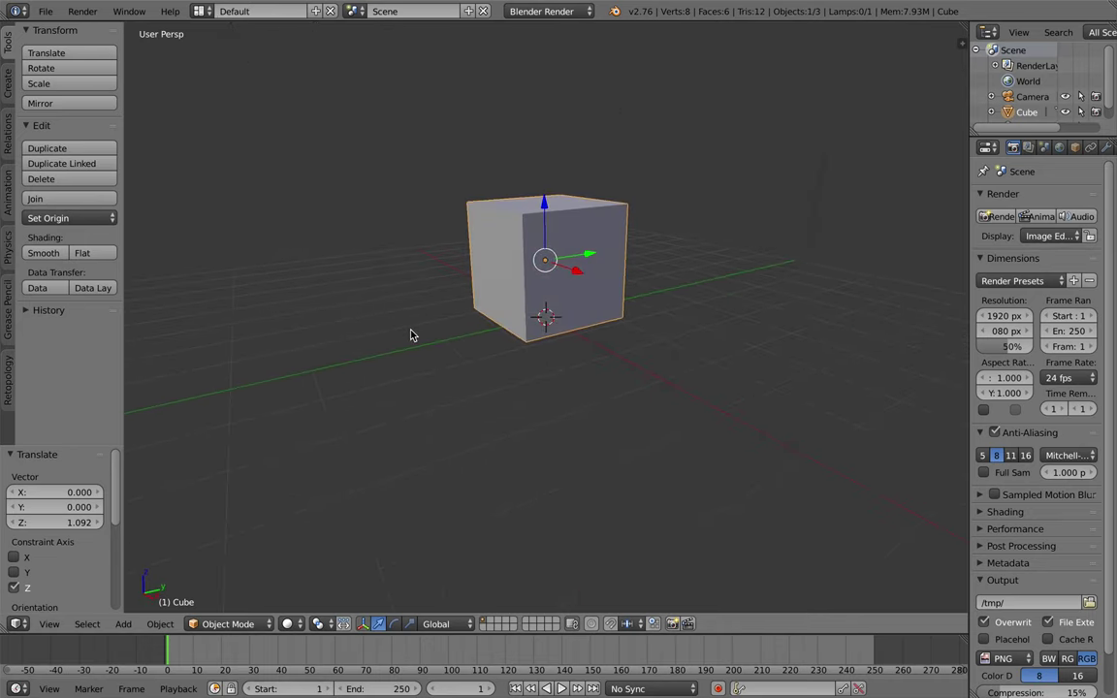
scroll(410, 335, down, 3)
Add a ground plane scaled 12.863 times under the cube, then begin lowering the lamp.
key(shift+a)
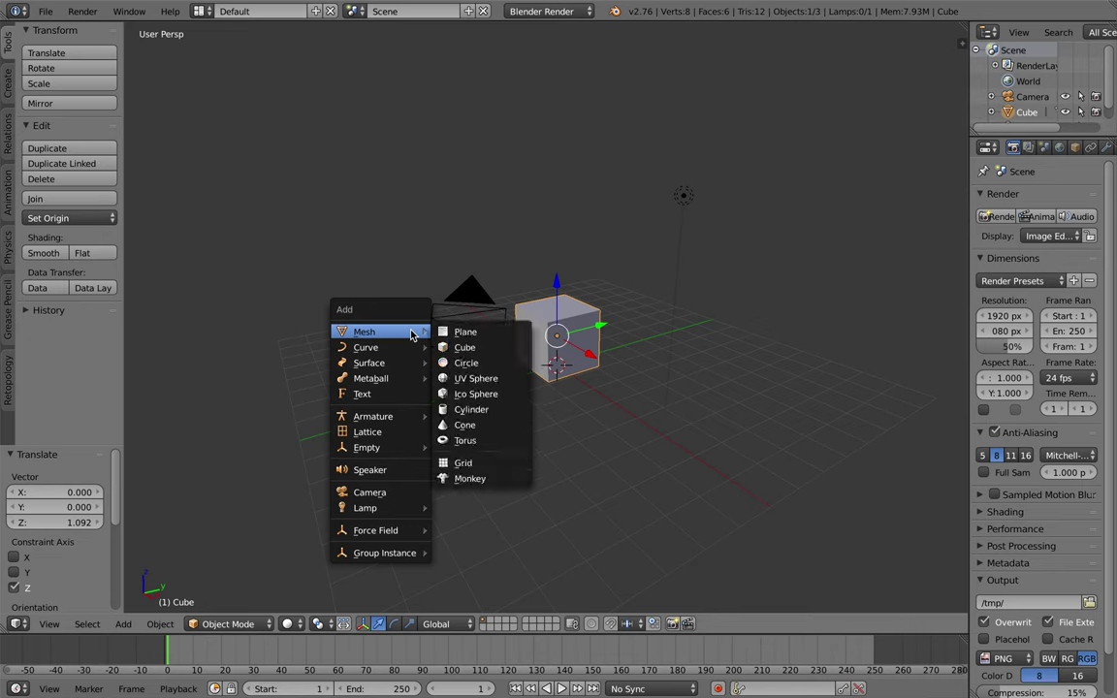
click(458, 332)
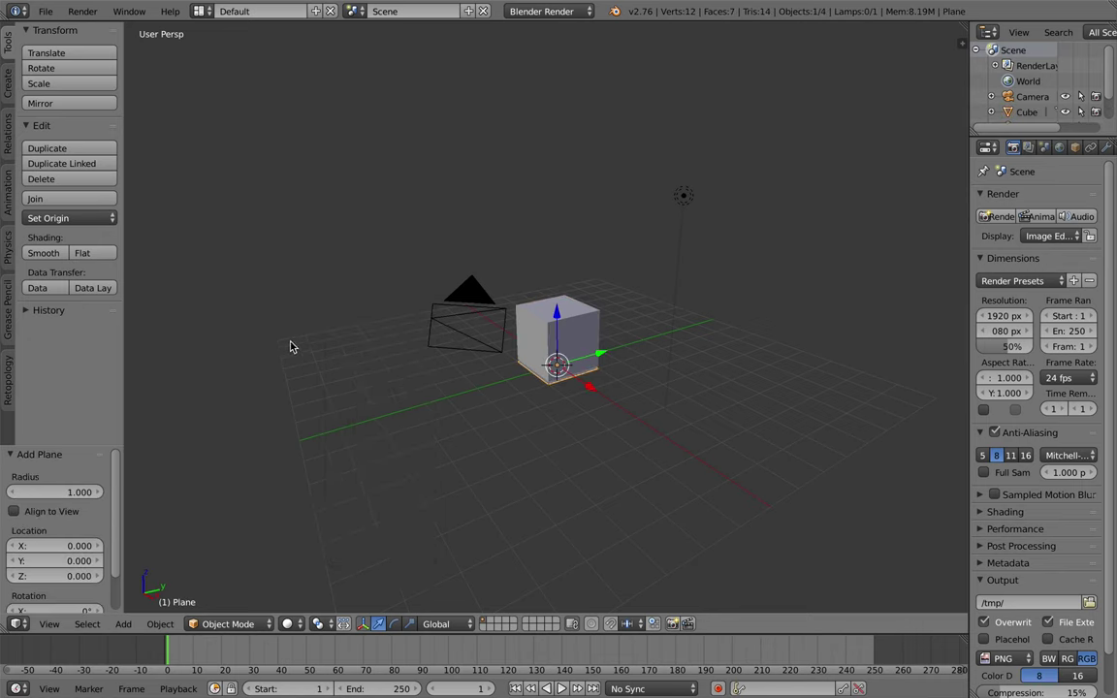
key(s)
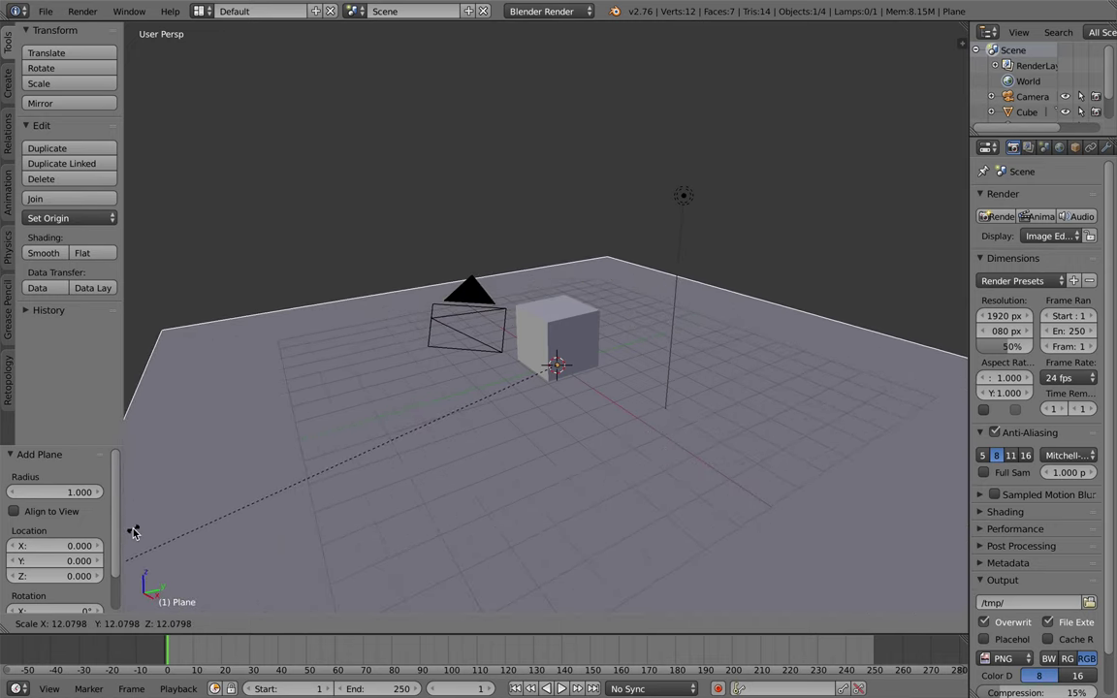
click(128, 535)
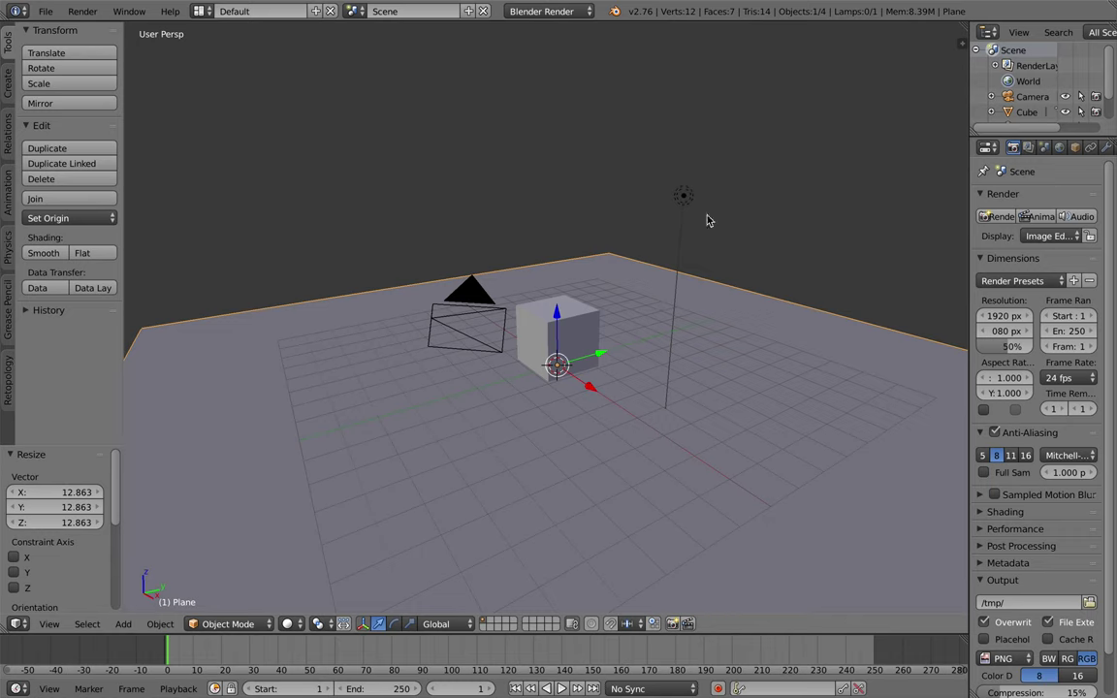
right_click(683, 196)
drag(686, 143, 681, 223)
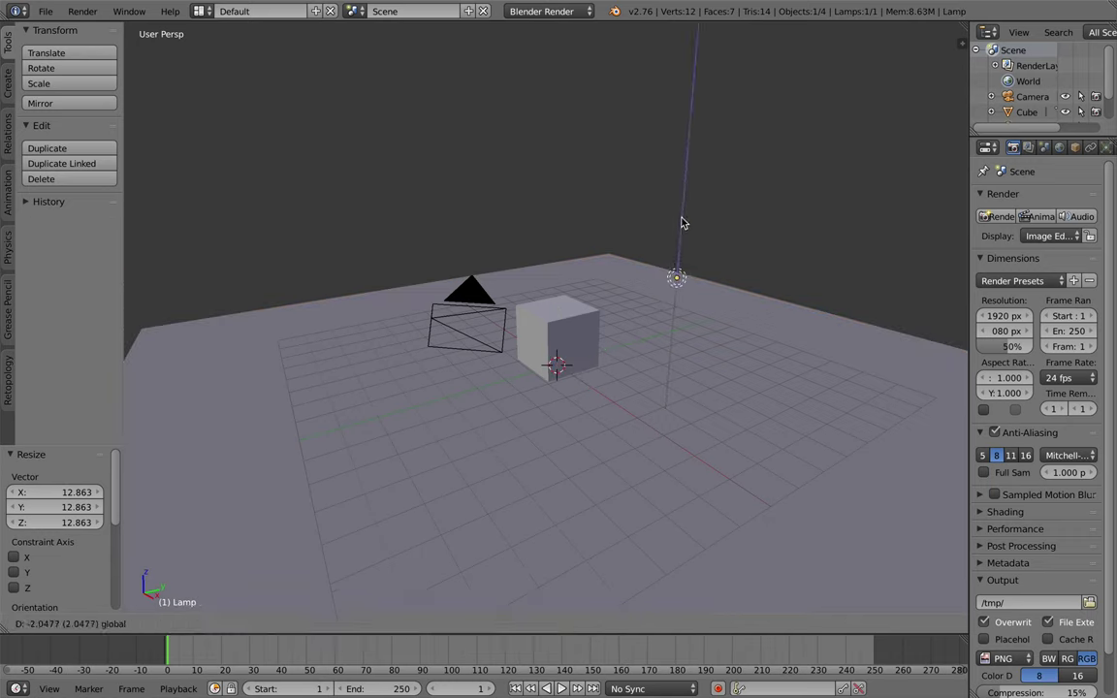
Shift the lamp, make it an Area light, switch to Cycles Render and enable its nodes.
mouse_move(708, 283)
mouse_down()
mouse_move(594, 244)
mouse_move(607, 241)
mouse_up()
click(1089, 147)
click(1104, 148)
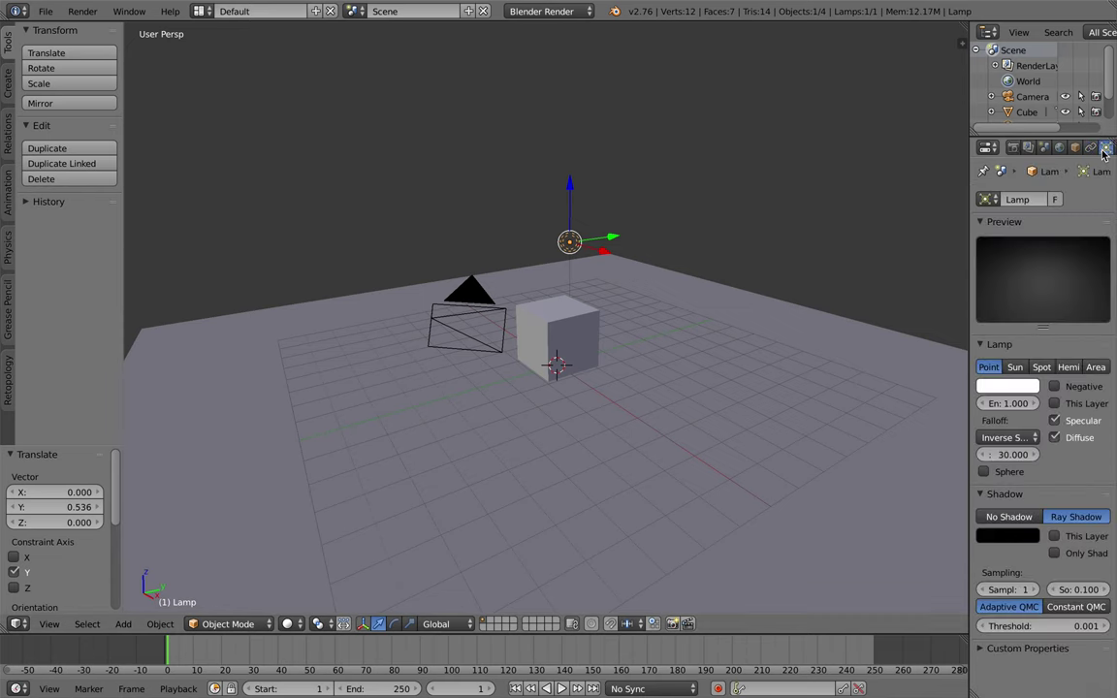
click(1092, 368)
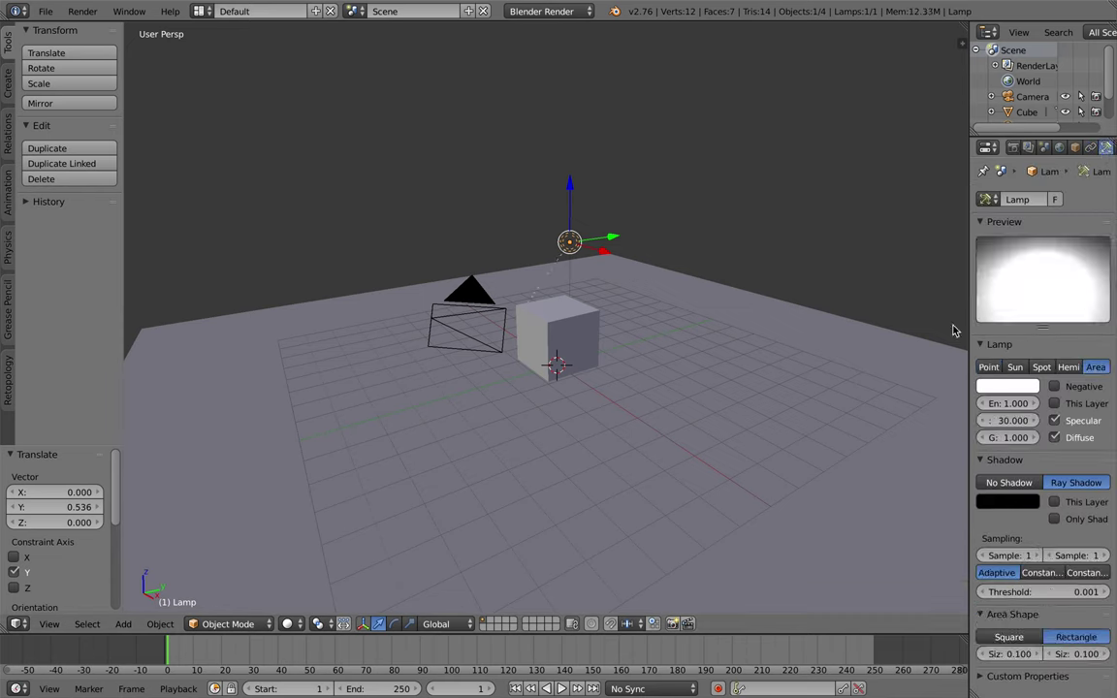
click(545, 12)
click(546, 61)
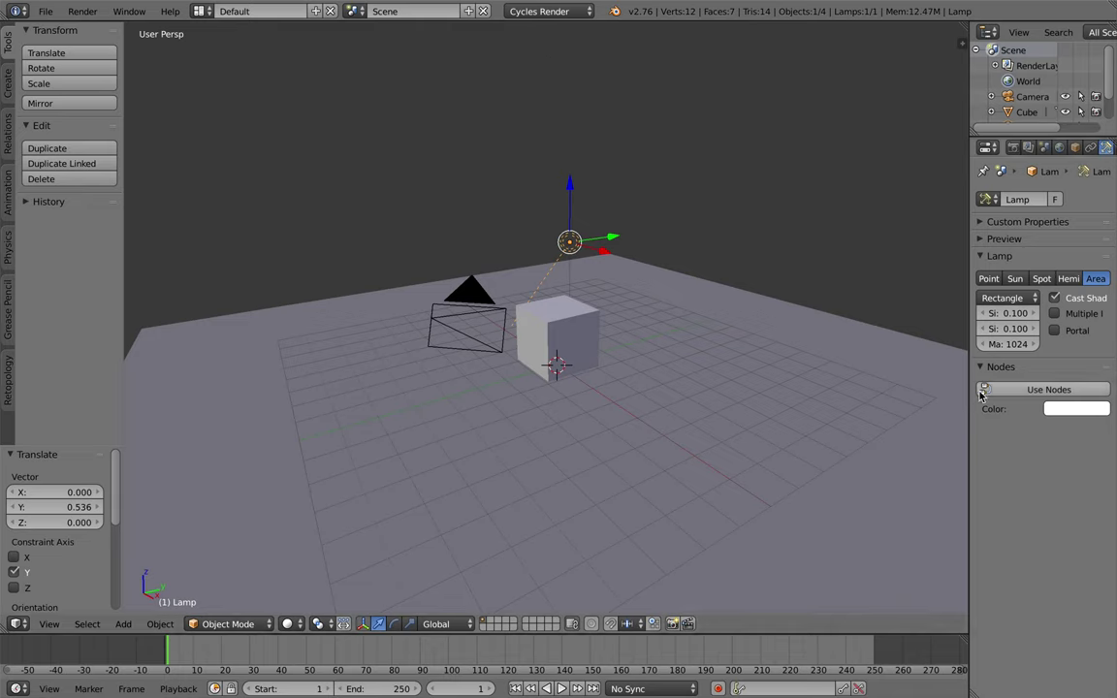
click(1042, 388)
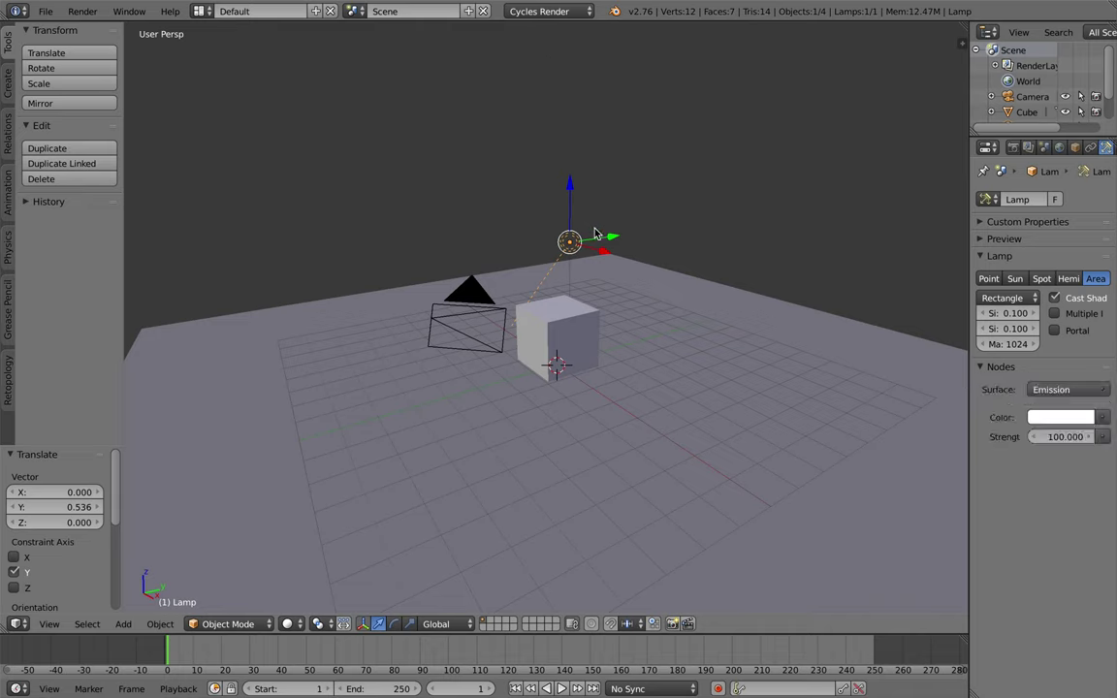
Rotate the area lamp about 116° around Z with the rotate manipulator.
middle_drag(646, 291, 640, 262)
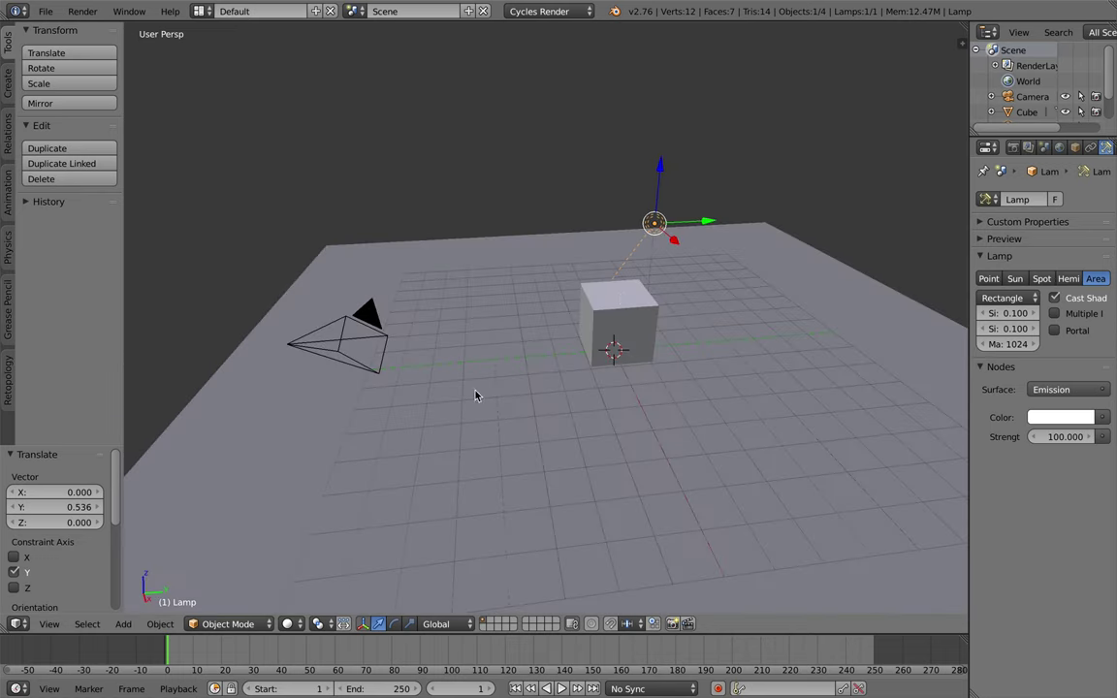
click(394, 623)
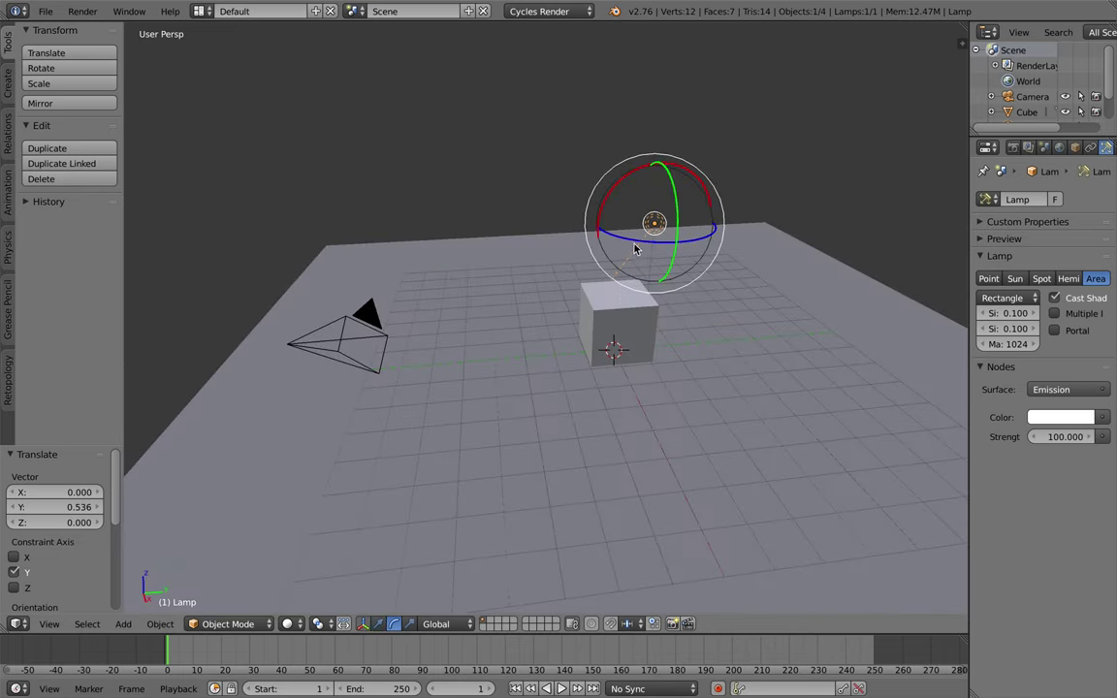
key(r)
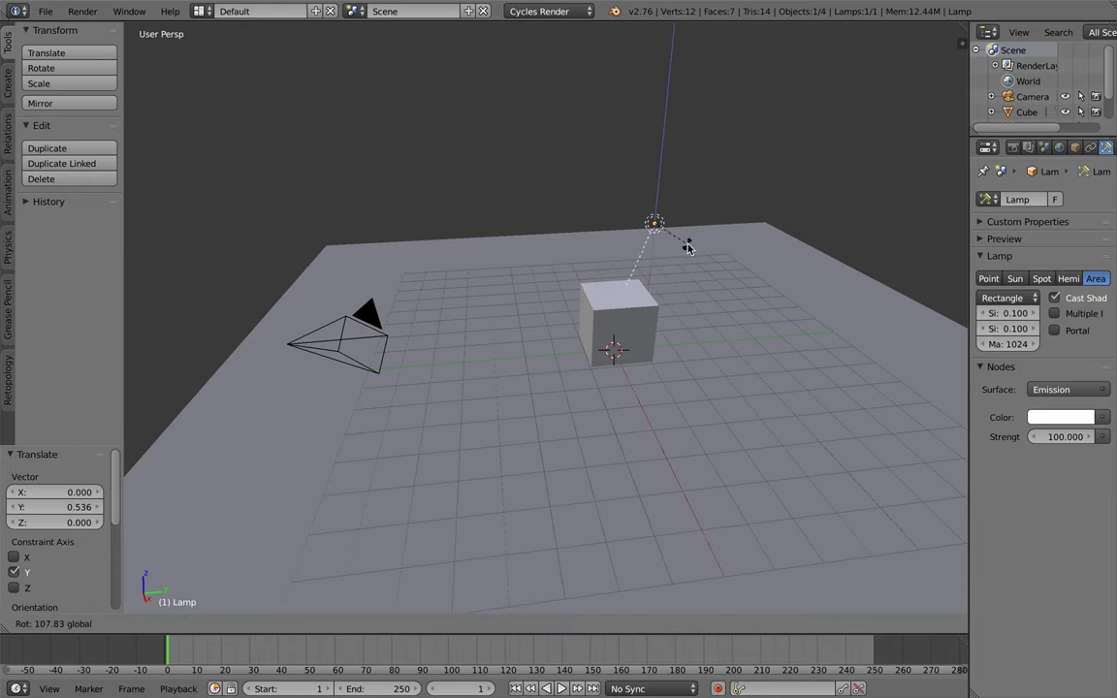
click(696, 247)
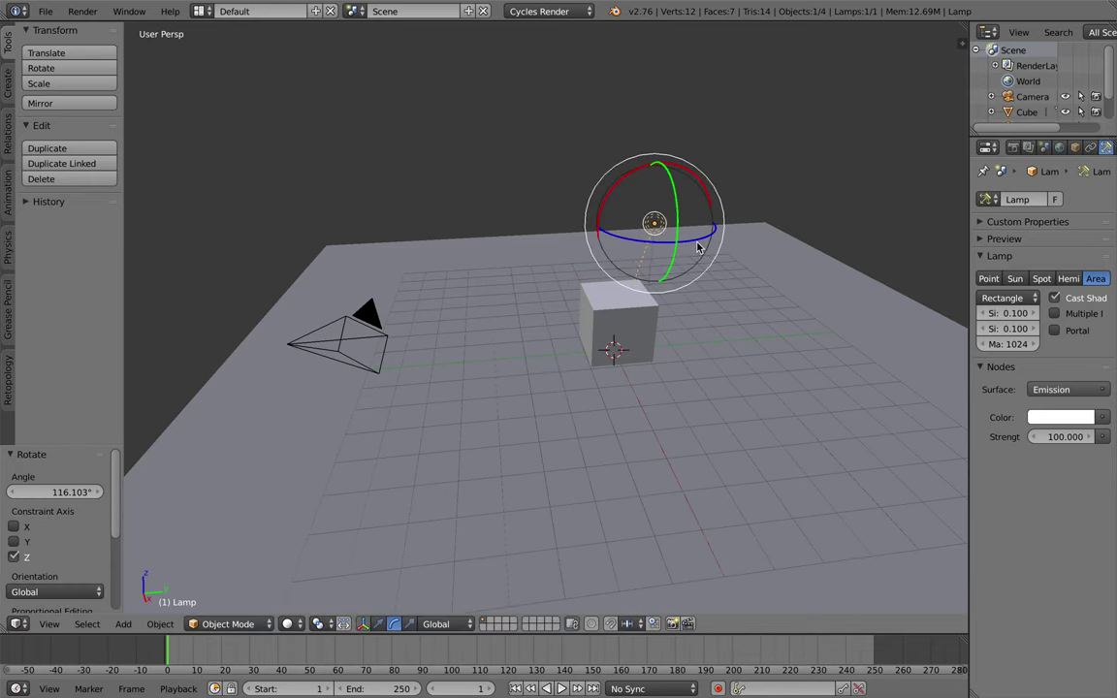
click(414, 205)
middle_drag(486, 287, 520, 333)
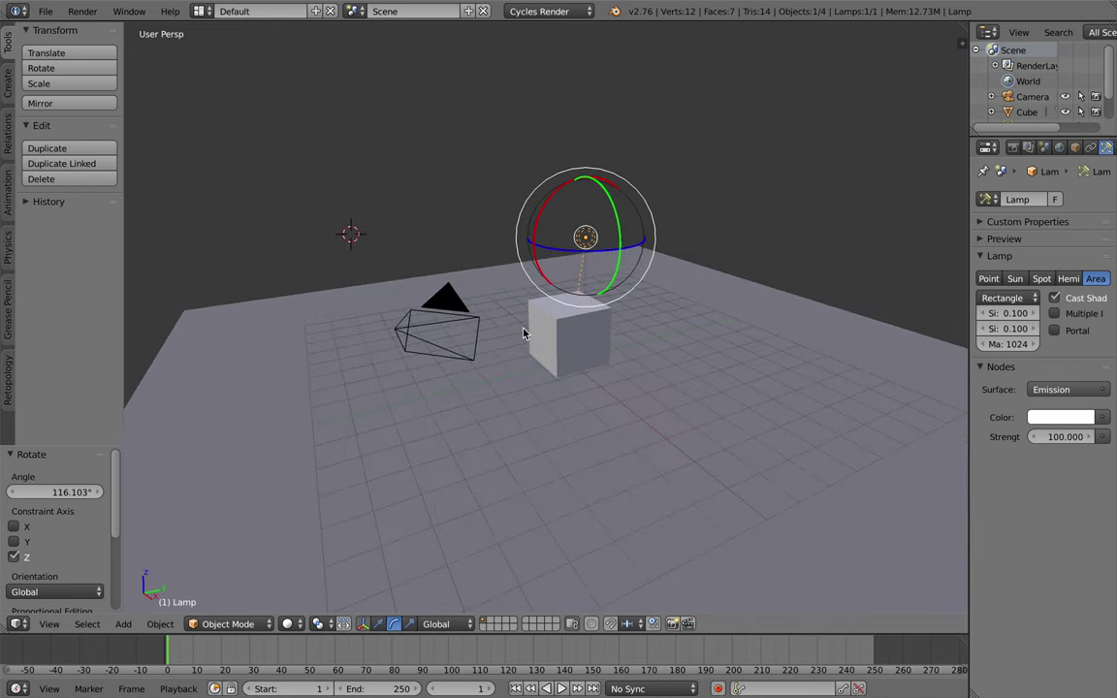
In camera view, scale the floor plane up a further 2.464 times, then select the cube.
key(KP_0)
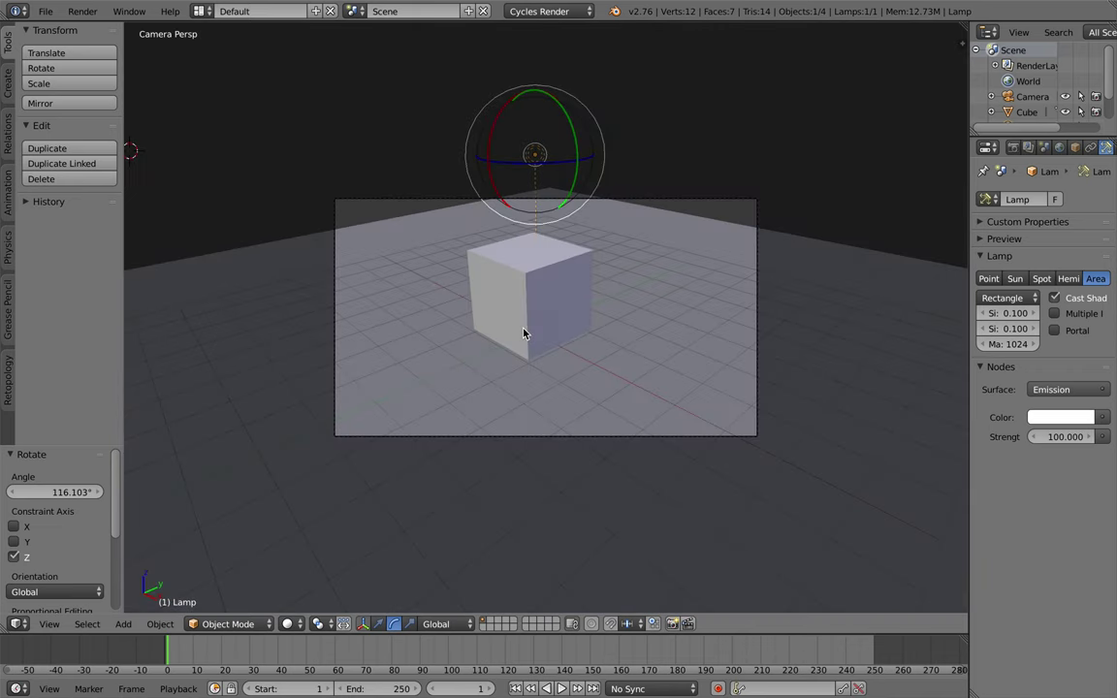
right_click(262, 290)
key(s)
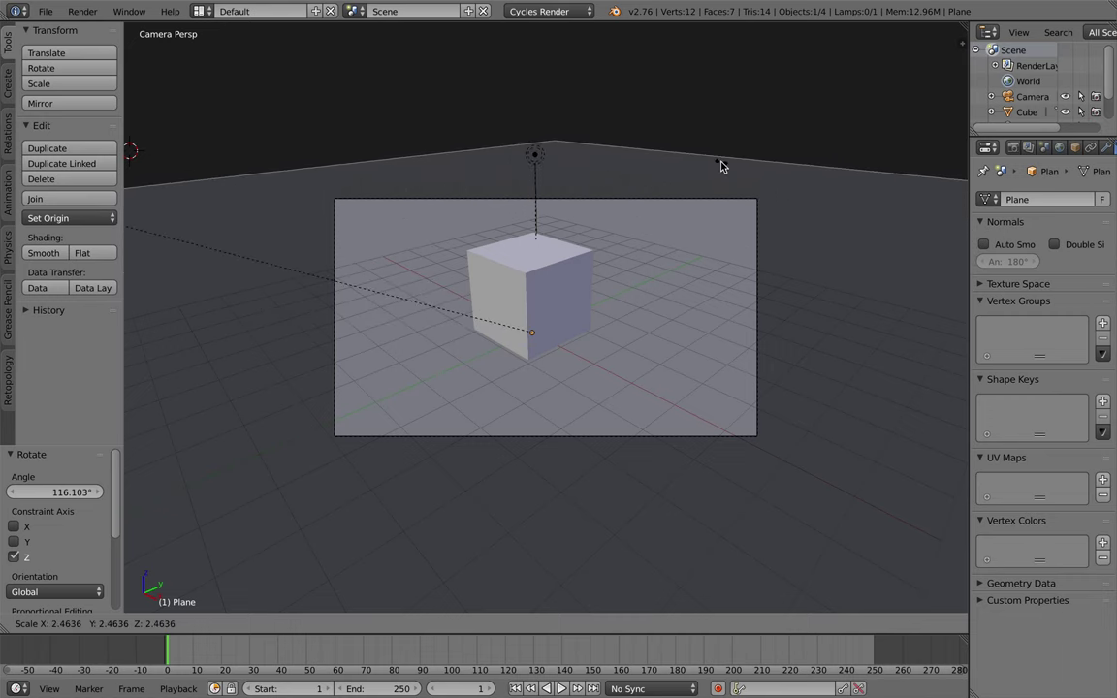
click(722, 168)
right_click(489, 268)
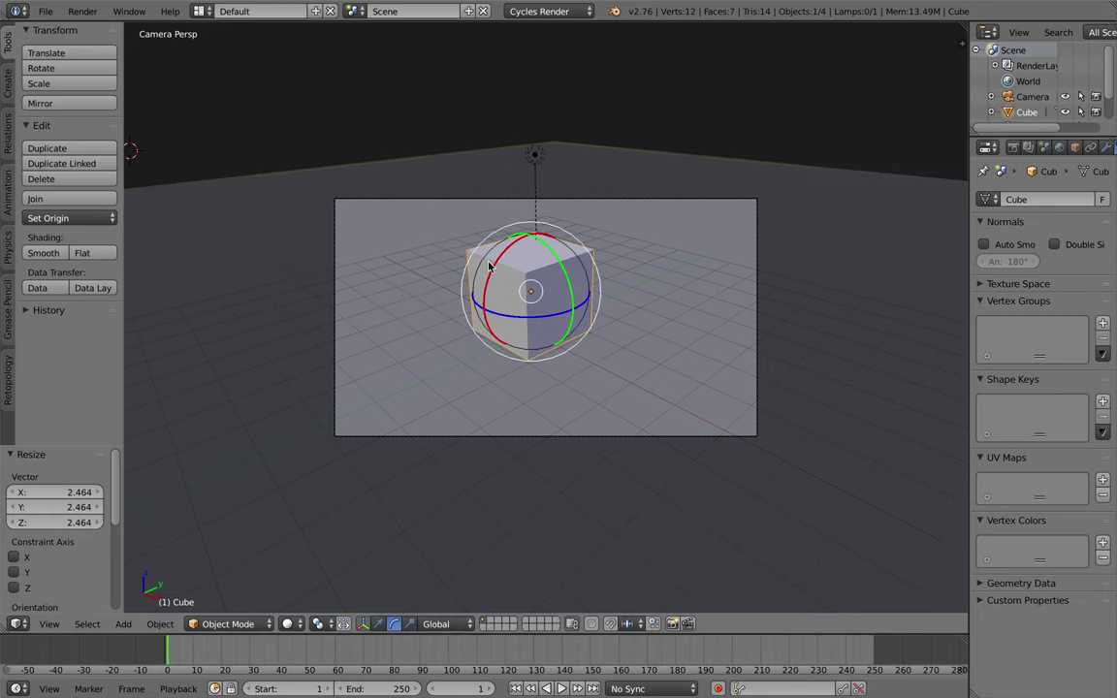
key(ctrl+space)
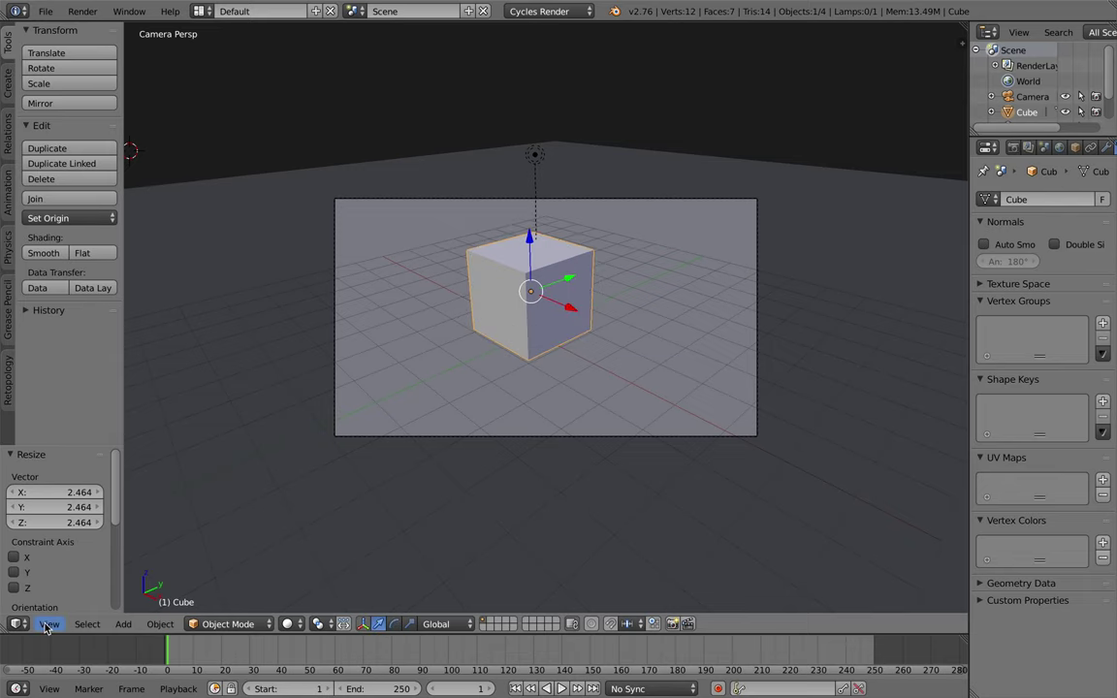
Split the 3D view in two and set the upper half's shading to Rendered.
mouse_move(962, 28)
mouse_down()
mouse_move(695, 224)
mouse_move(688, 321)
mouse_up()
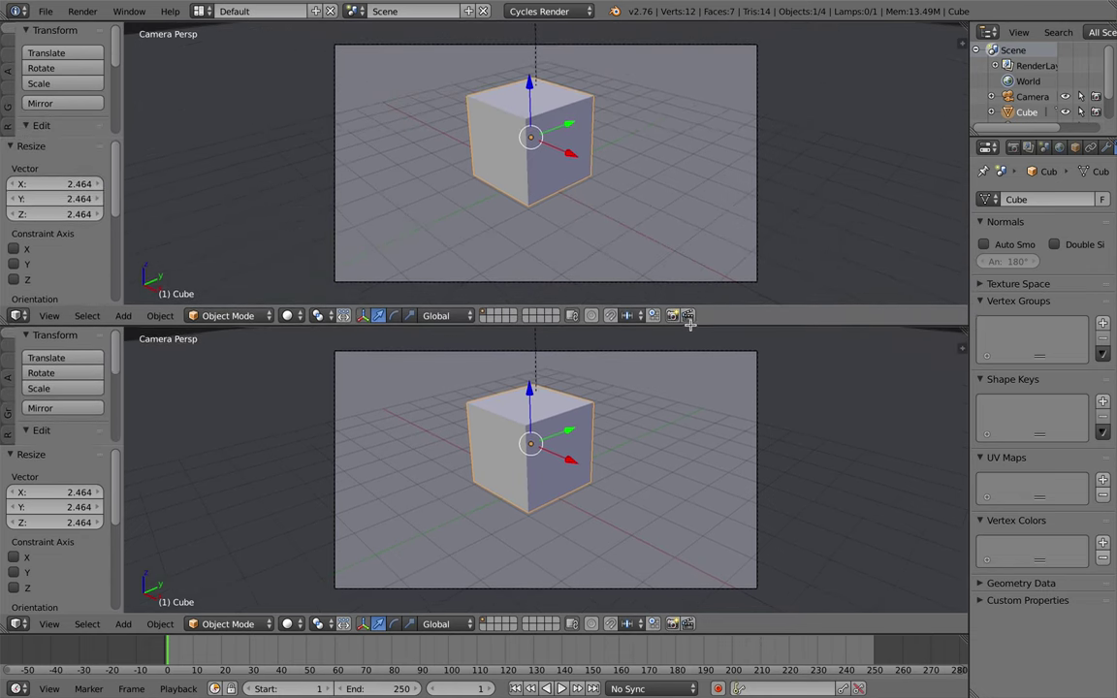
click(287, 320)
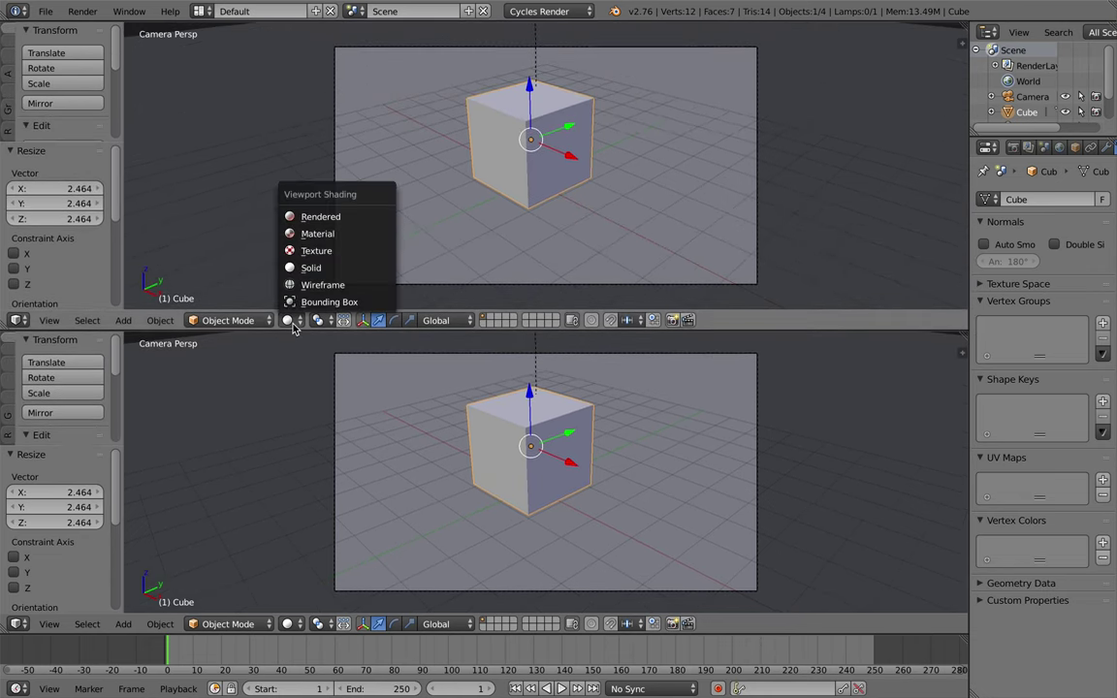
click(302, 219)
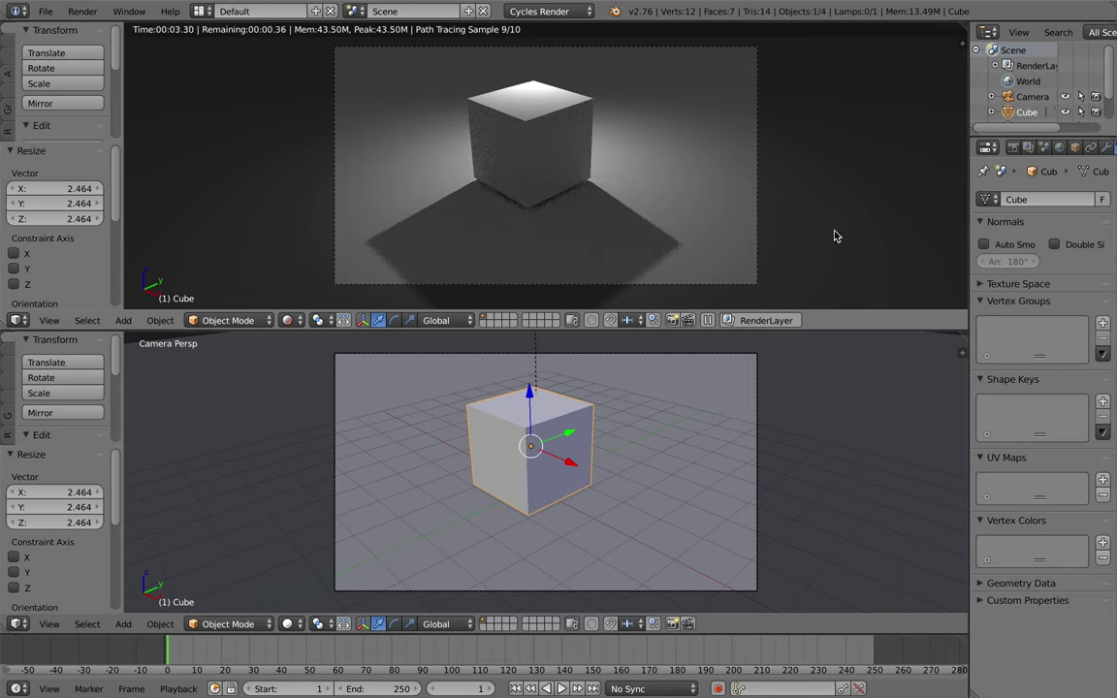
Turn the lower view into the Node Editor, create a new material and delete its Diffuse BSDF.
click(18, 624)
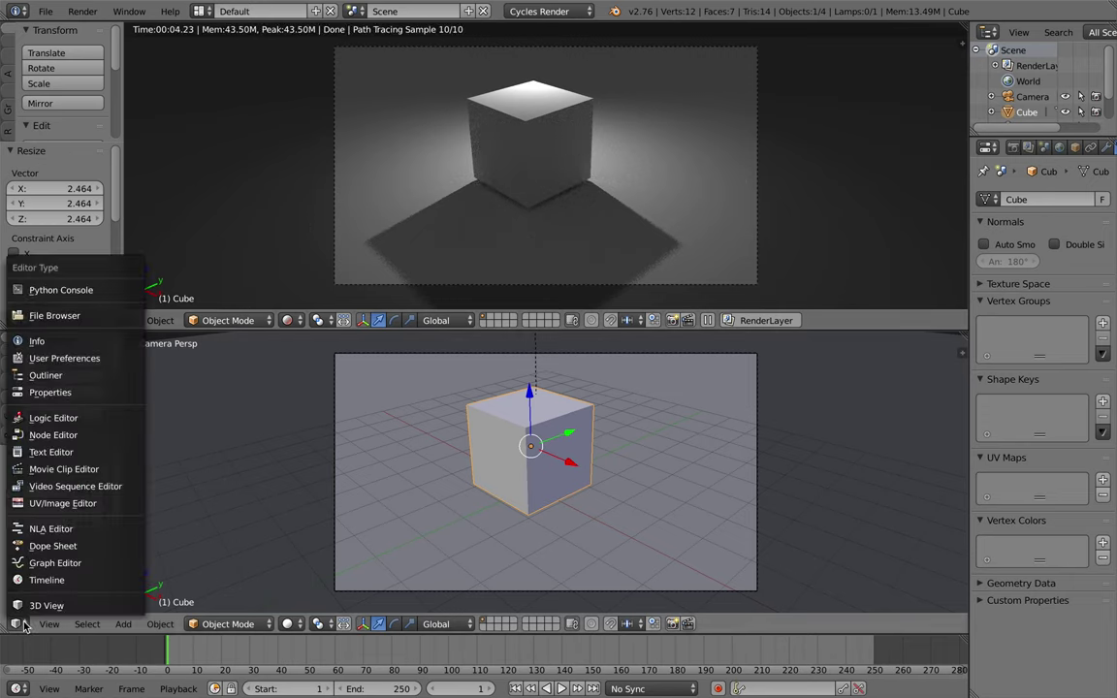
click(42, 442)
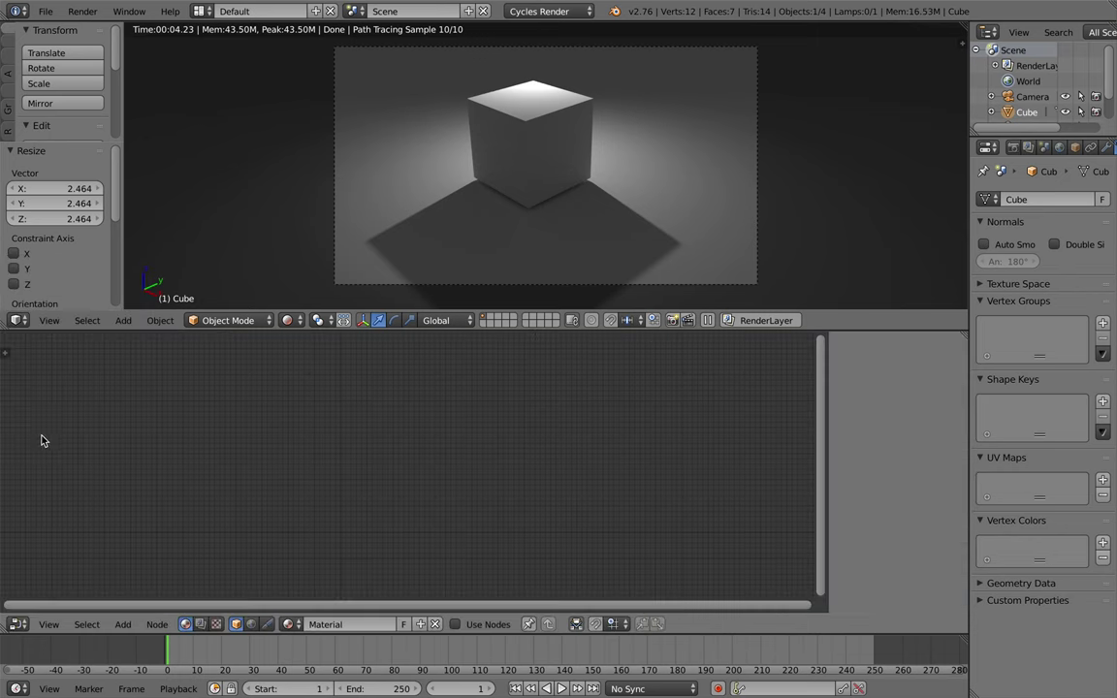
click(335, 623)
click(222, 457)
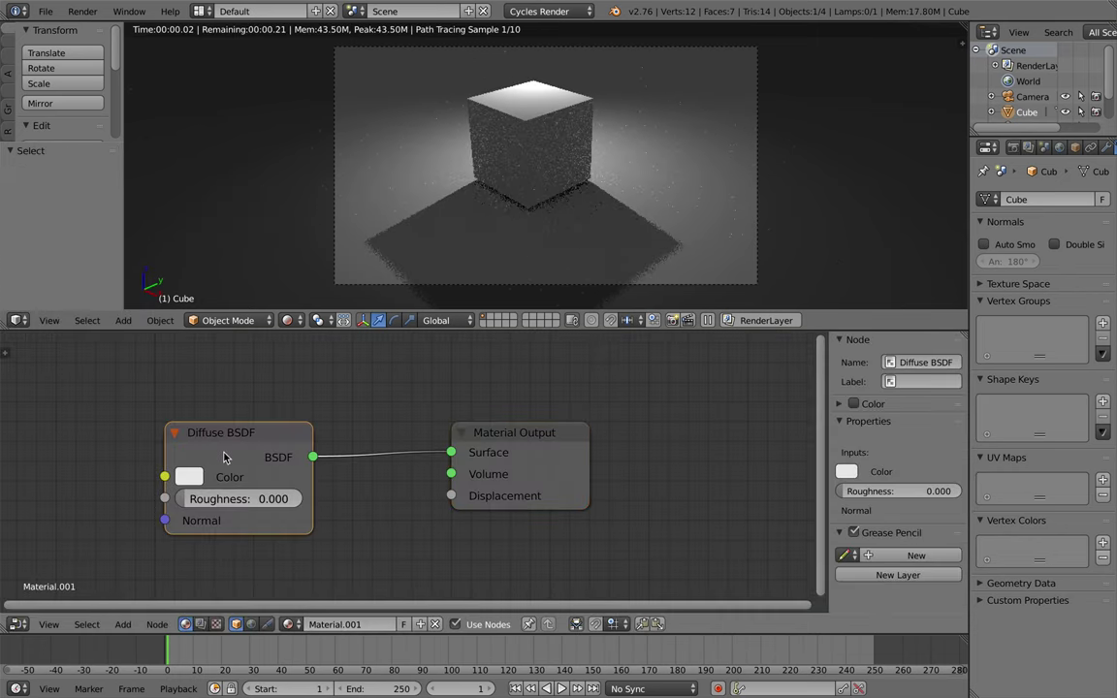
key(x)
Add a Mix Shader node and connect it to the Material Output's Surface.
key(shift+a)
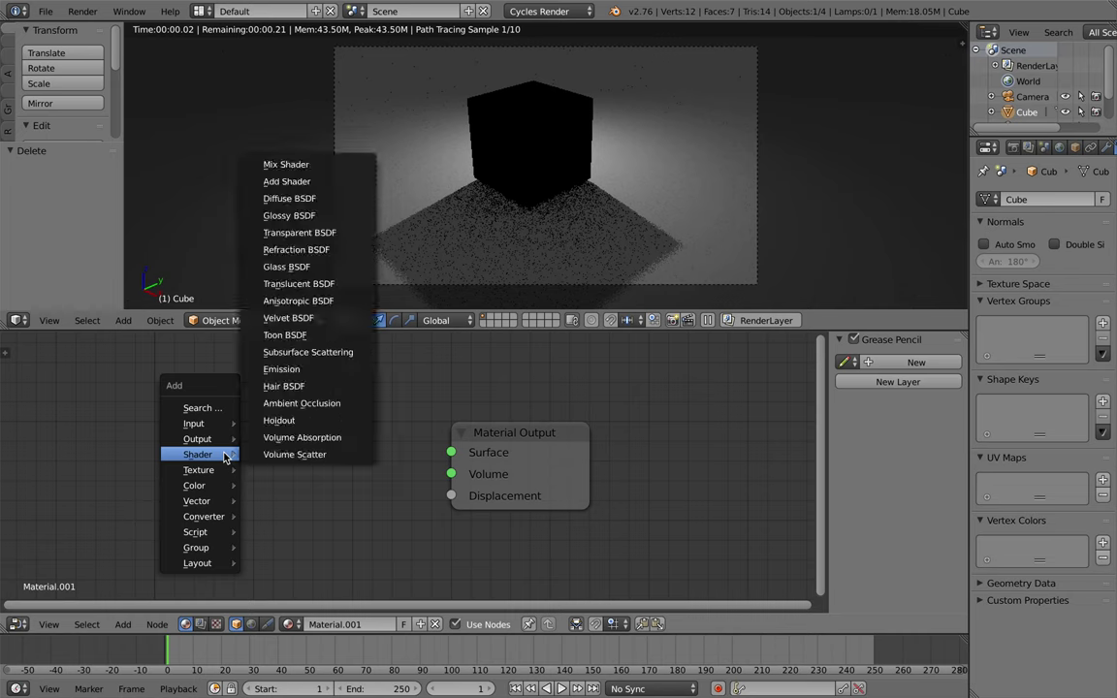
click(286, 164)
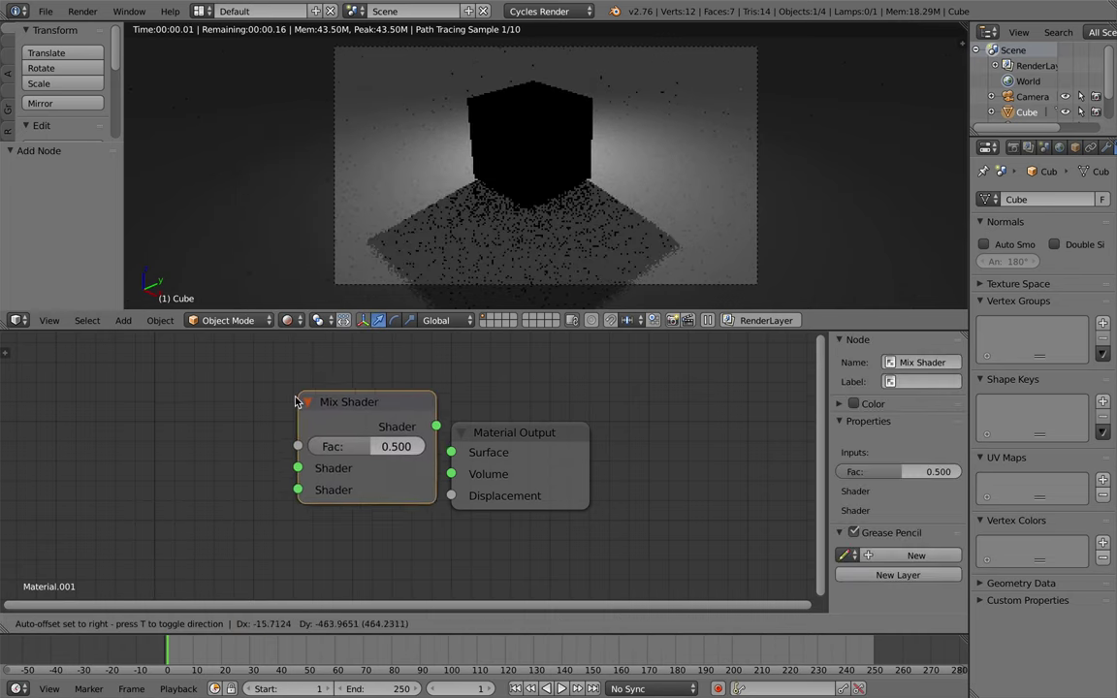
click(254, 407)
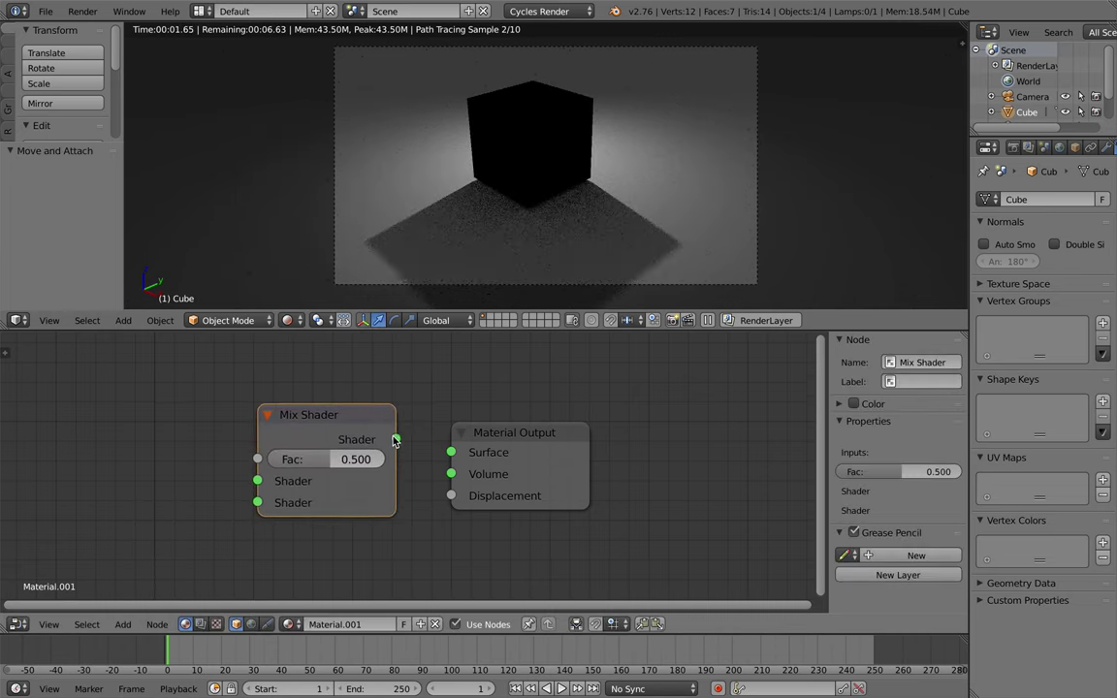
drag(395, 439, 452, 458)
Feed a Transparent BSDF and a Glass BSDF into the Mix Shader's two Shader inputs.
key(shift+a)
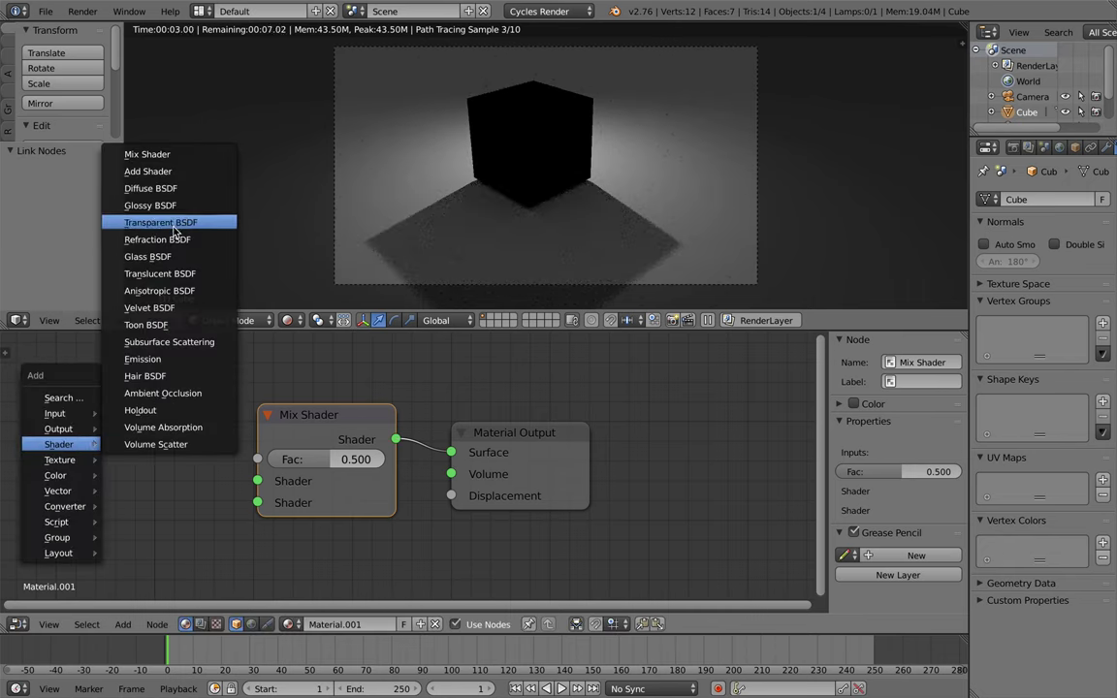
click(159, 222)
click(10, 386)
drag(159, 409, 258, 481)
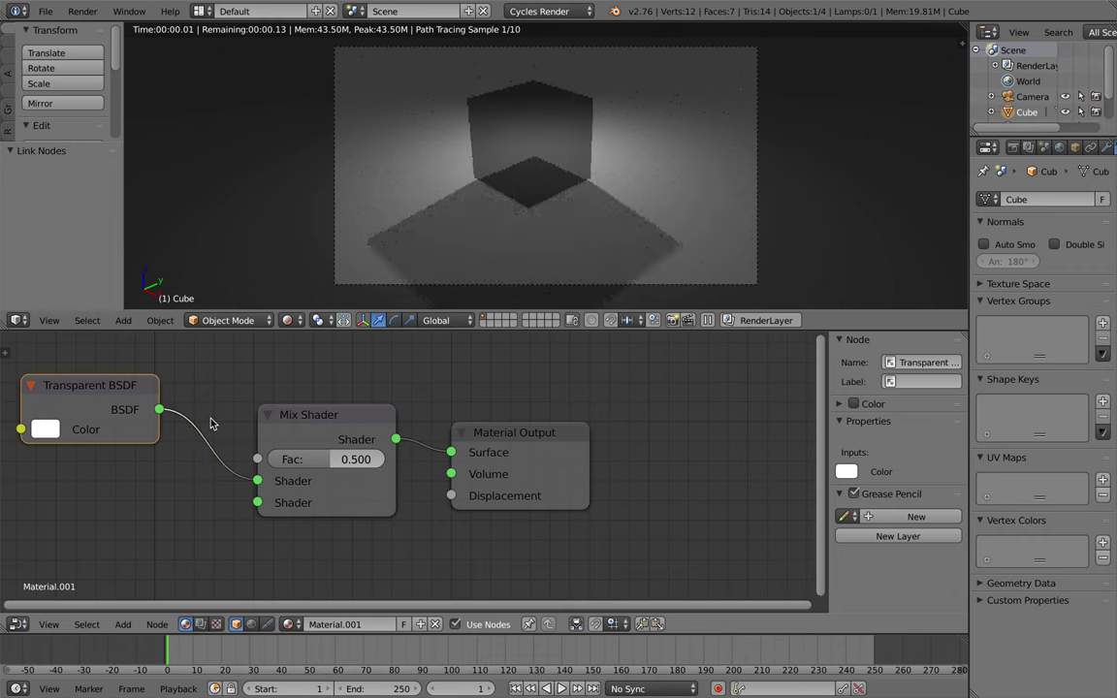
key(shift+a)
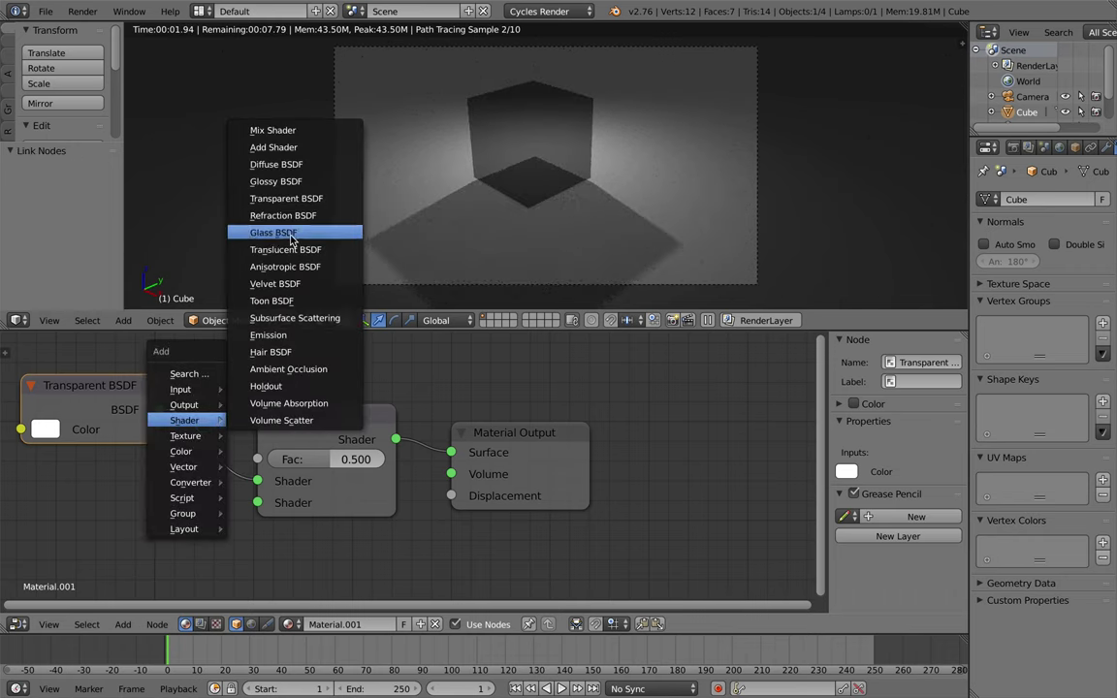
click(290, 234)
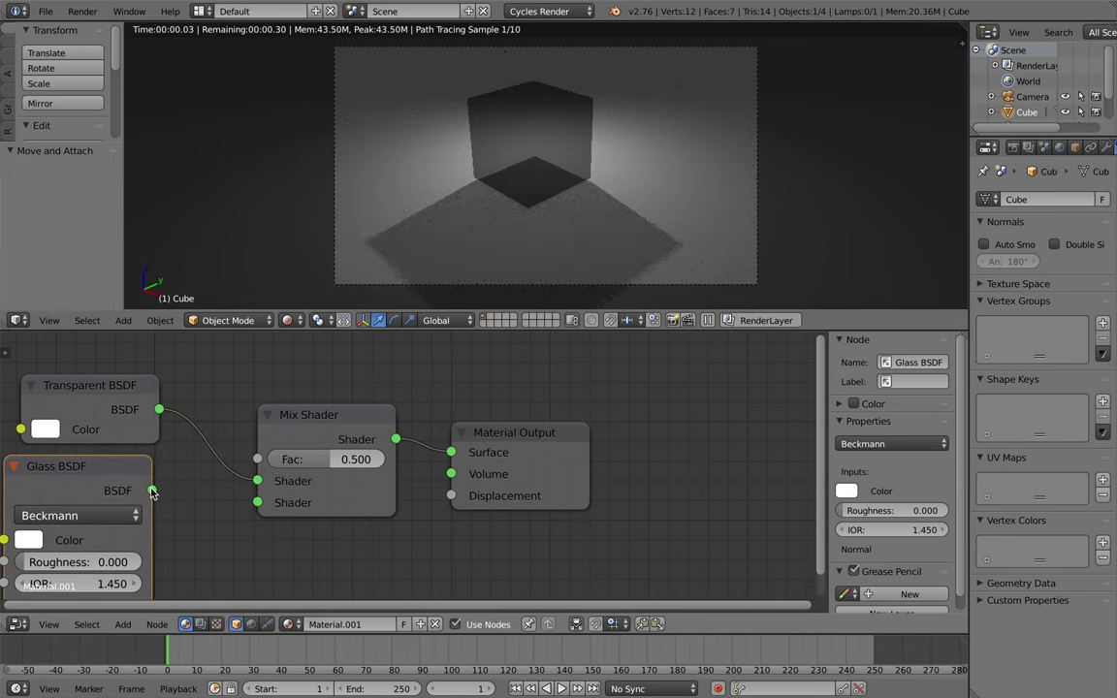
drag(152, 490, 258, 502)
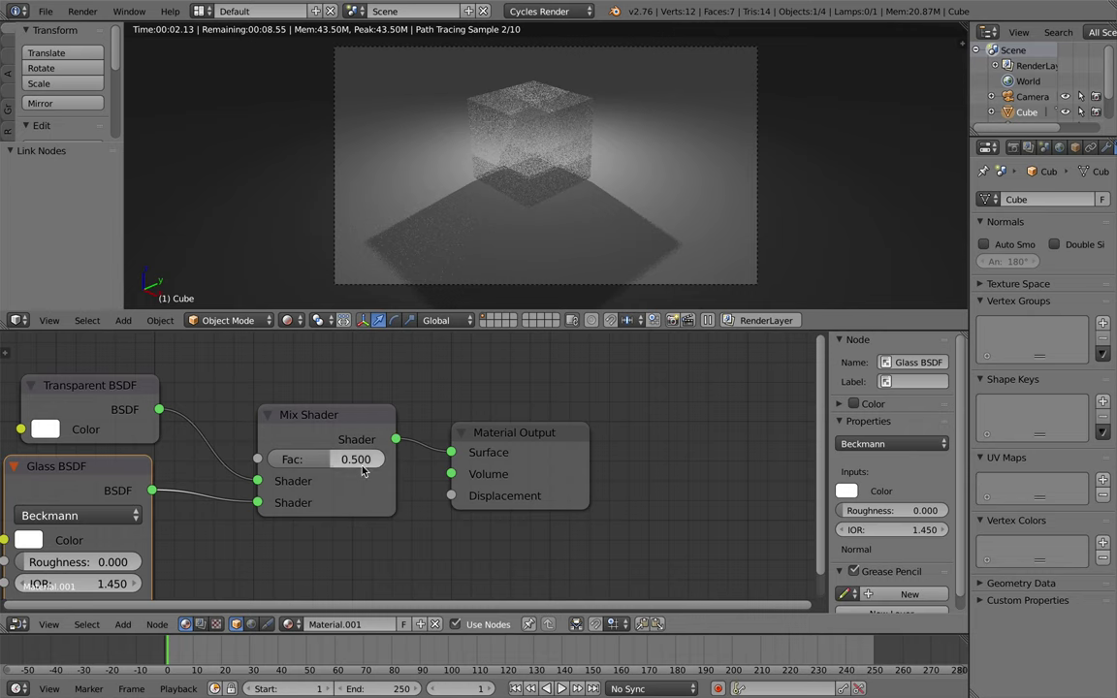
scroll(518, 168, up, 2)
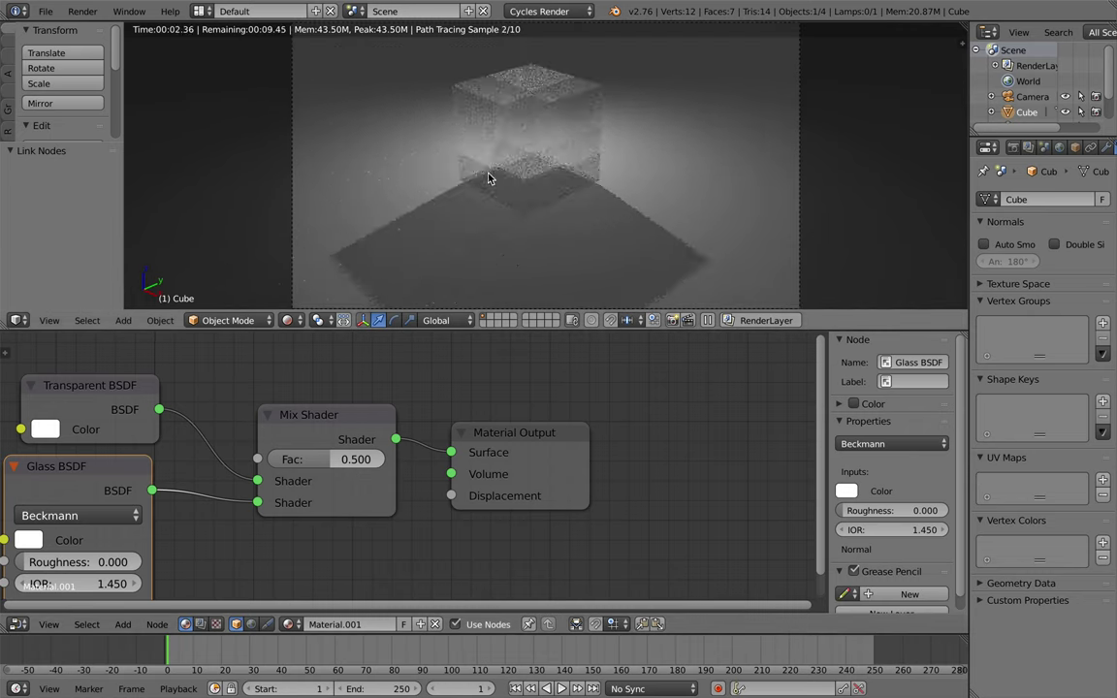
scroll(464, 181, up, 1)
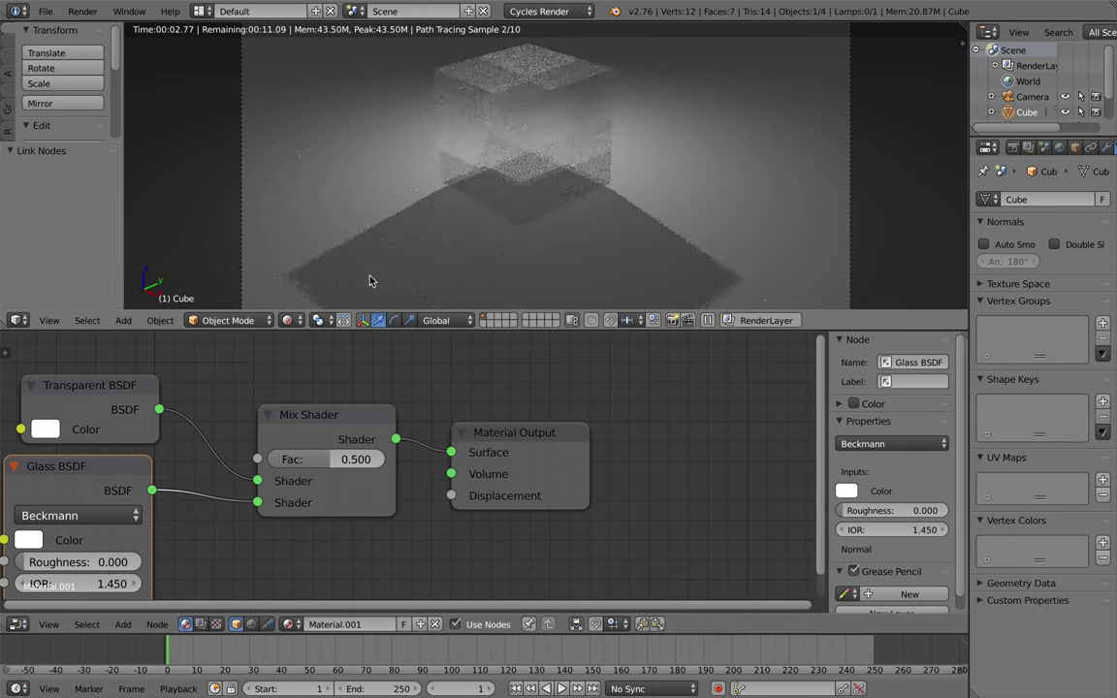
key(KP_0)
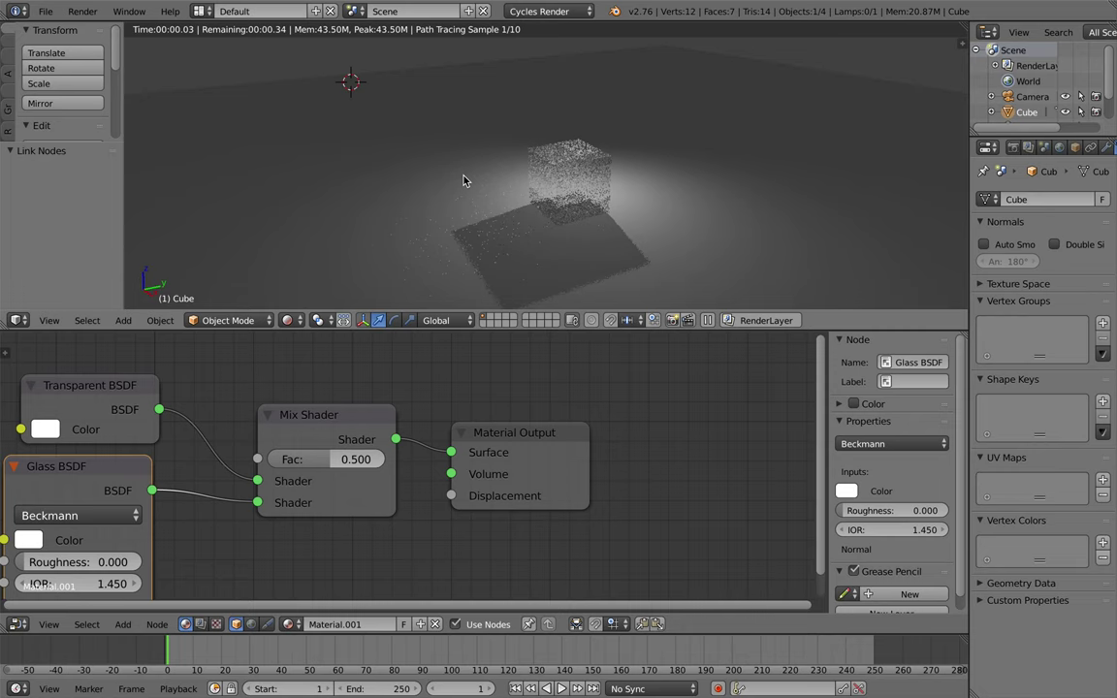
scroll(543, 213, up, 2)
middle_drag(544, 214, 482, 229)
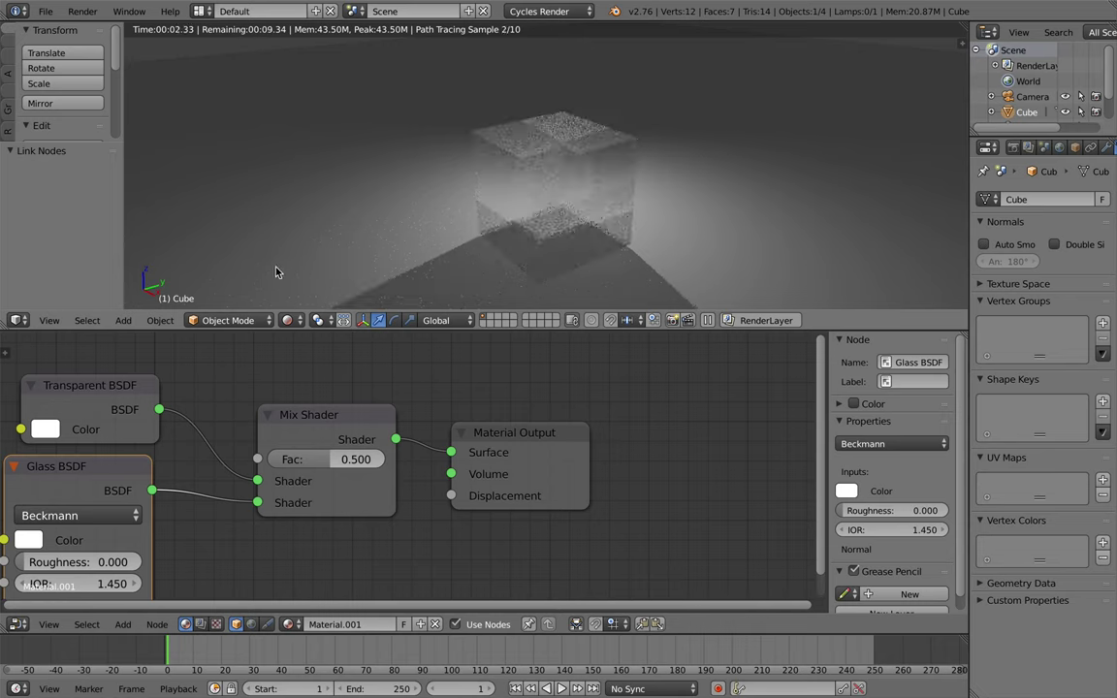
Change the Glass BSDF's IOR from 1.330 to 1.600.
click(64, 581)
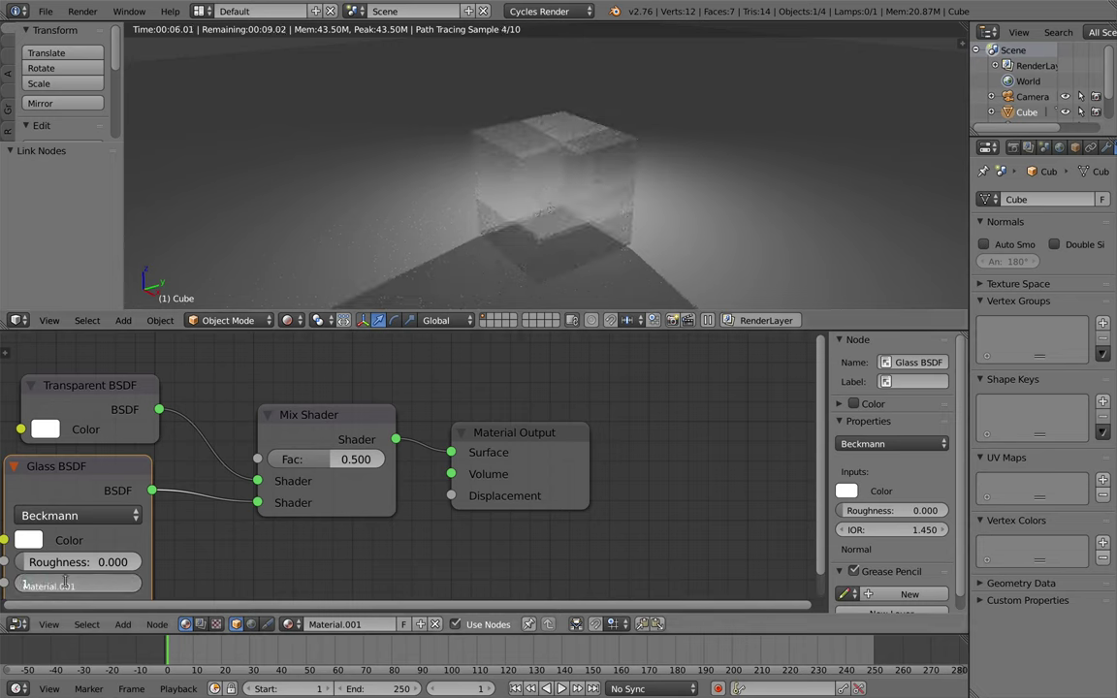
text(1.33)
key(Return)
click(74, 583)
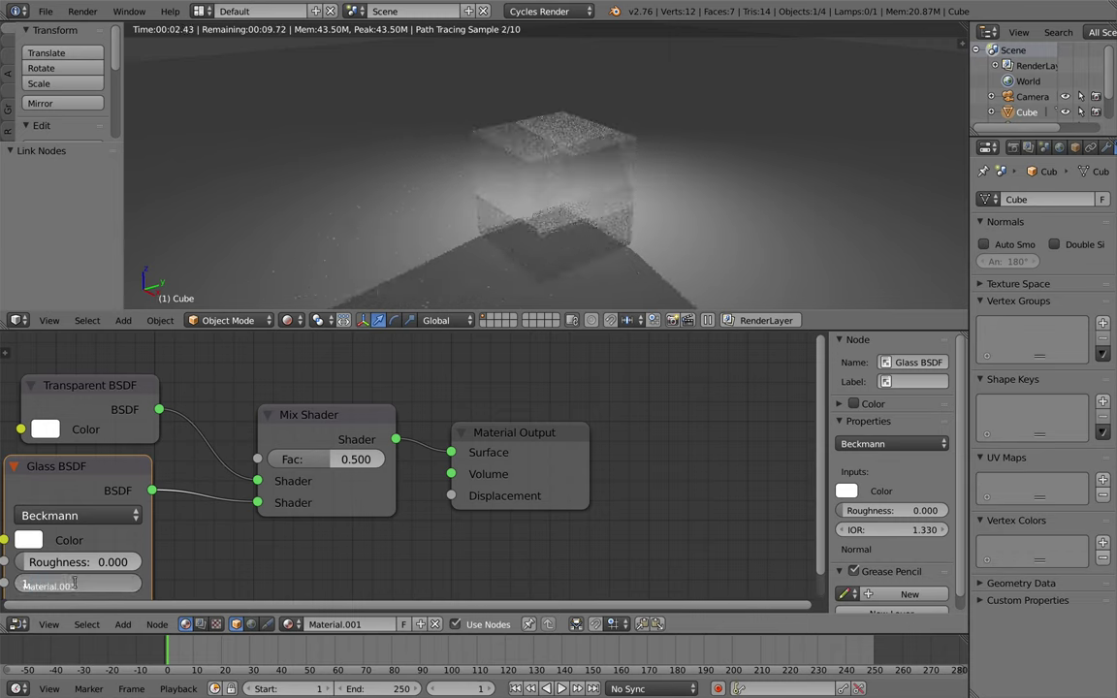
key(Return)
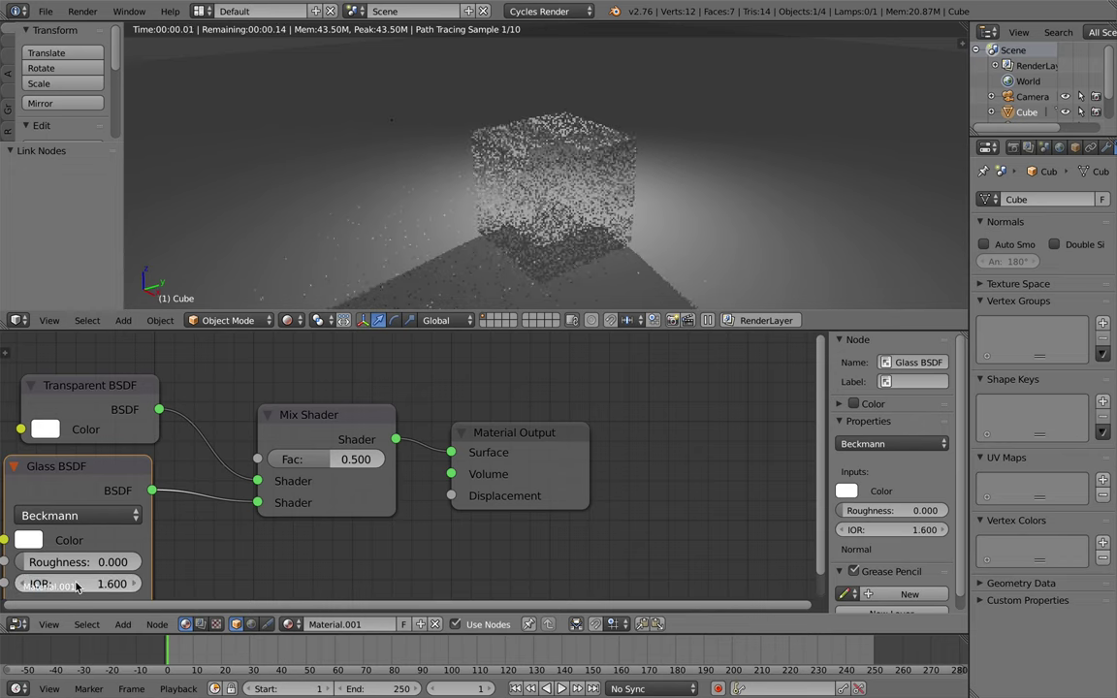
Rearrange the Glass and Transparent BSDF nodes so both sit fully in view.
key(g)
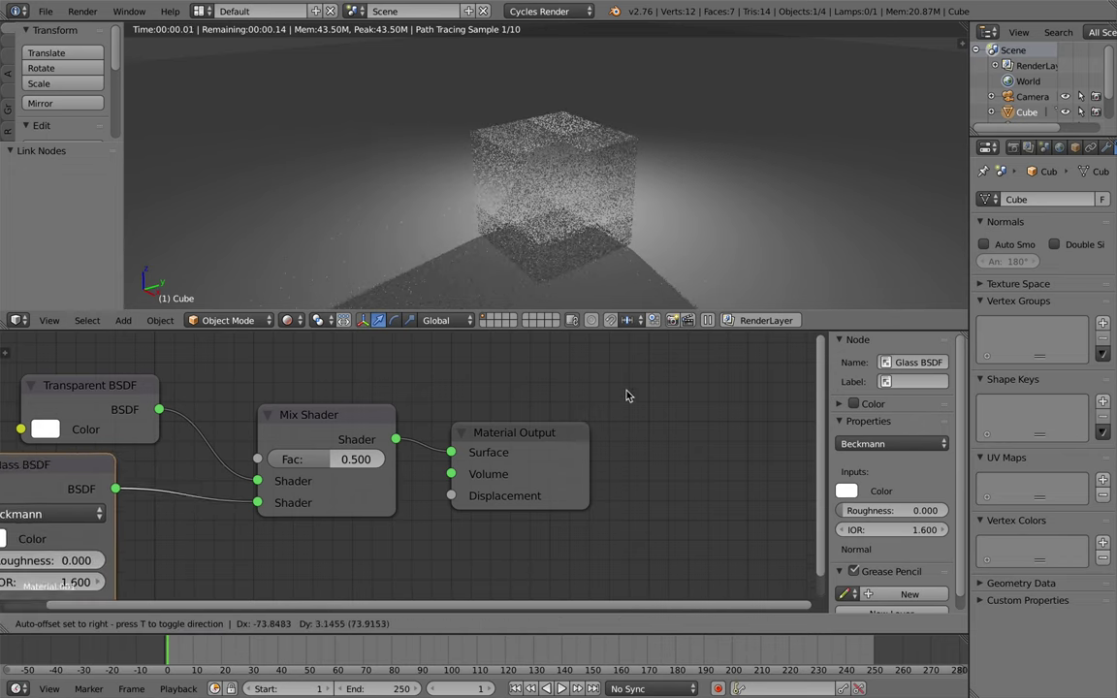
click(666, 394)
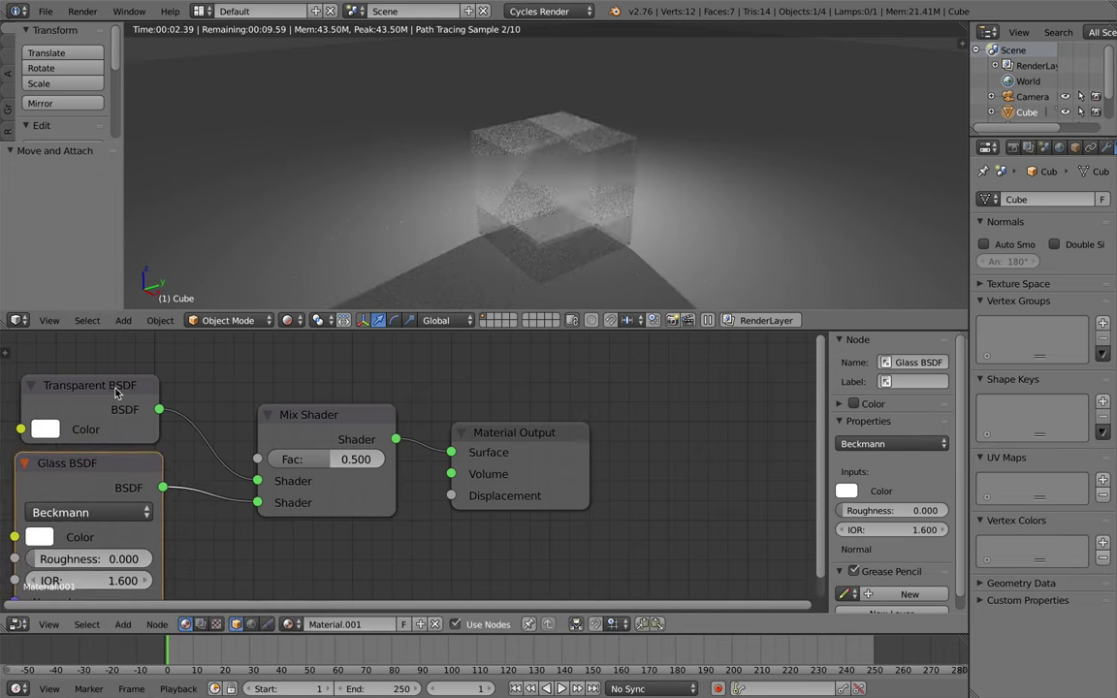
drag(108, 388, 113, 356)
drag(97, 472, 107, 444)
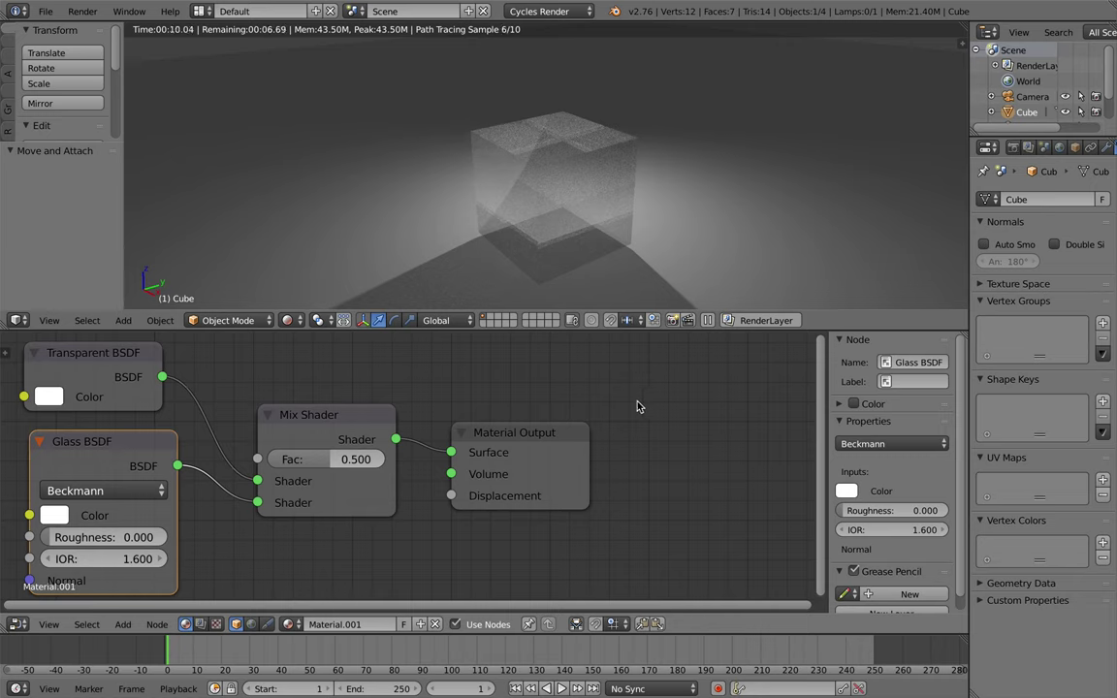
Set the Mix Shader's Fac to 0.600.
click(355, 459)
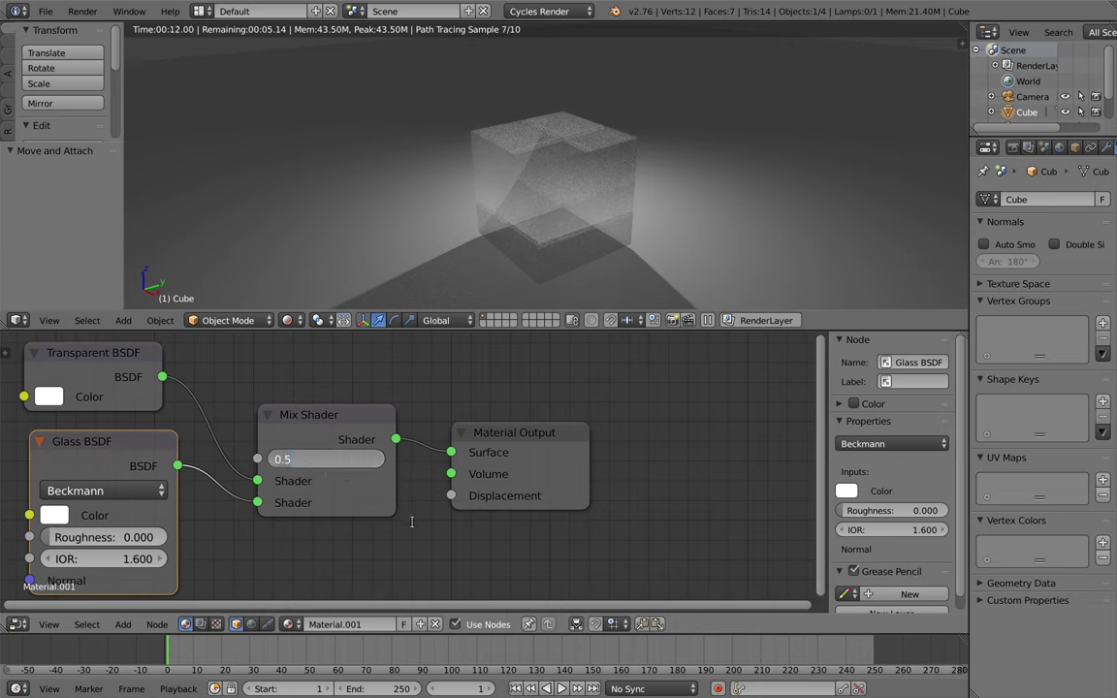
key(Return)
drag(291, 458, 334, 459)
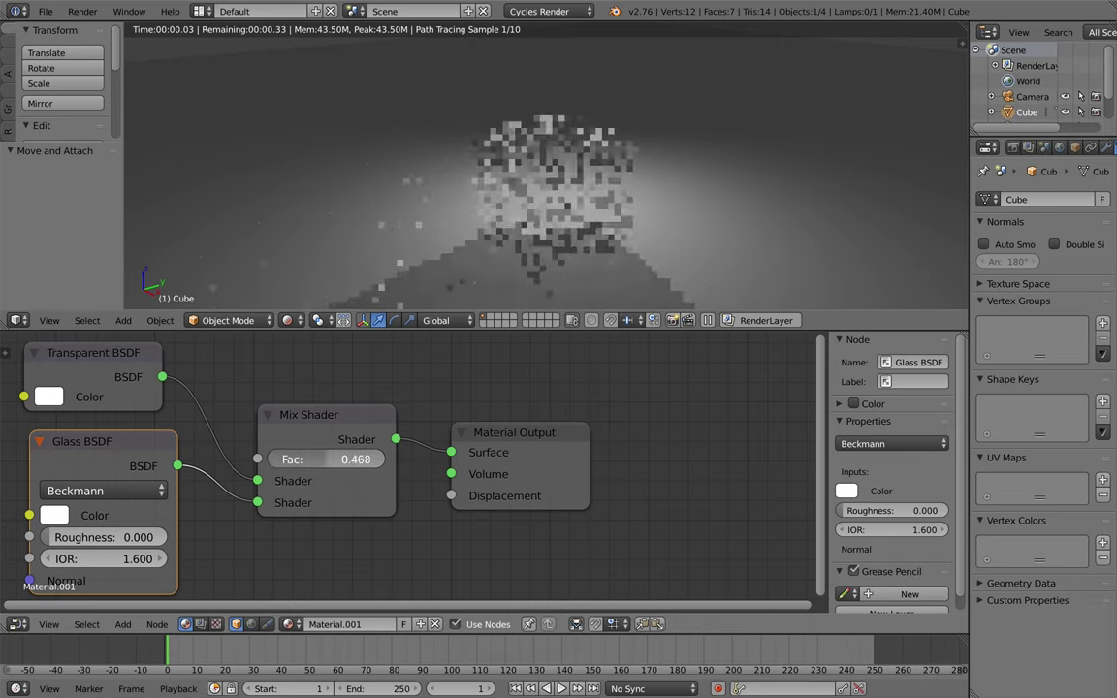
drag(335, 458, 293, 460)
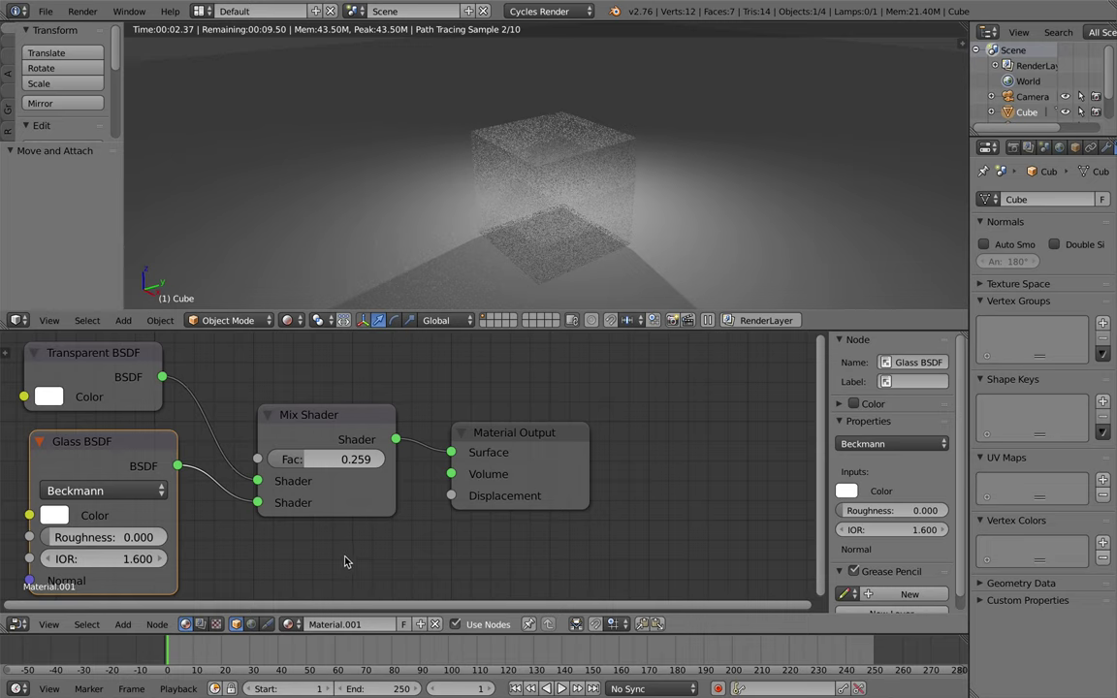
click(312, 459)
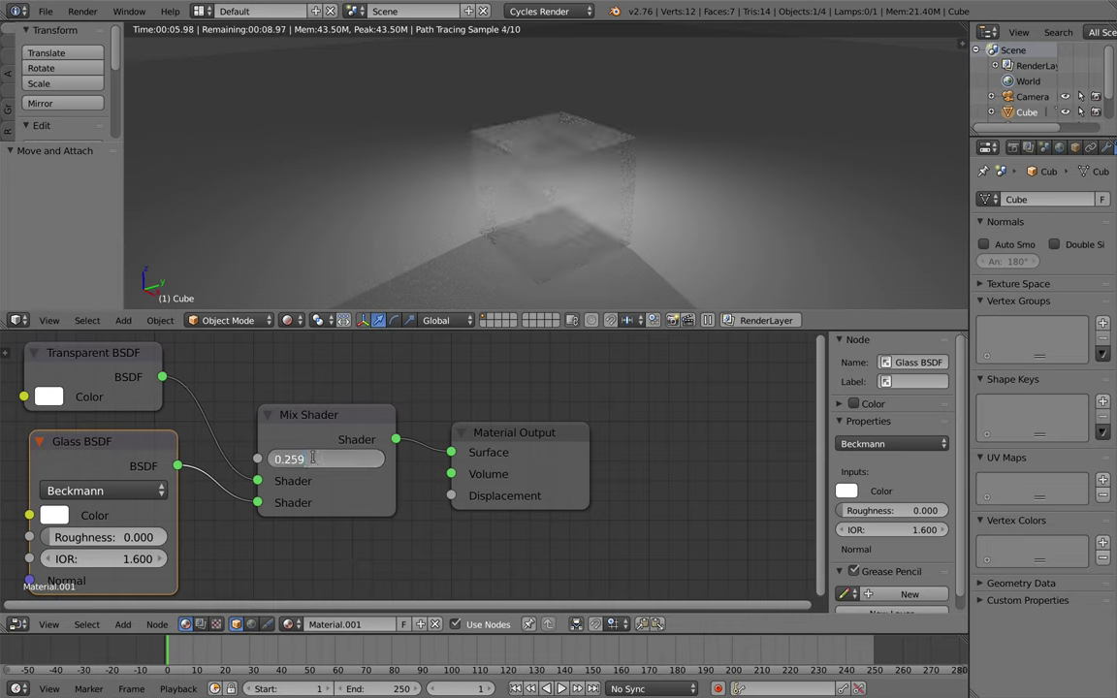
text(0.6)
key(Return)
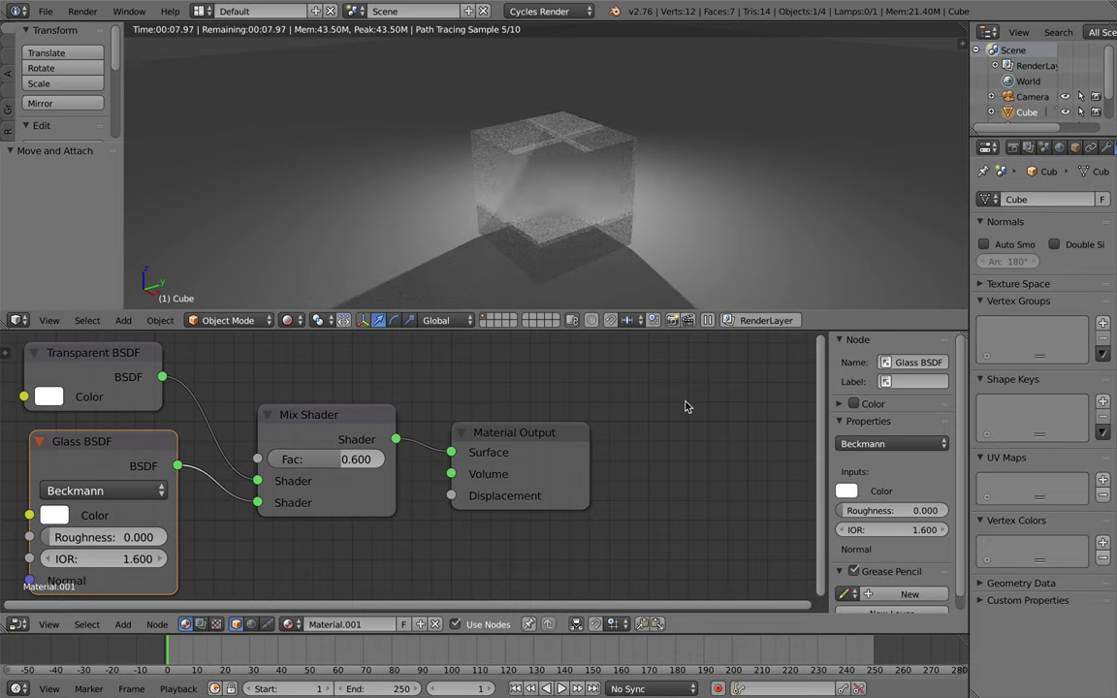
Switch the Glass BSDF distribution from Beckmann to GGX.
click(102, 491)
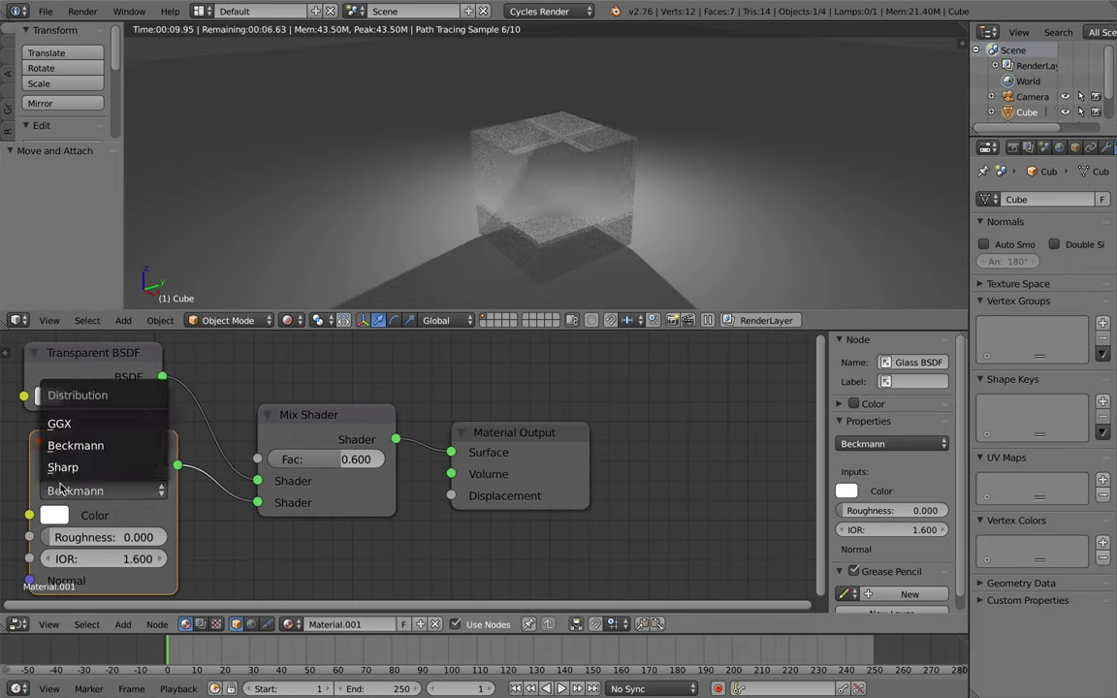
click(60, 427)
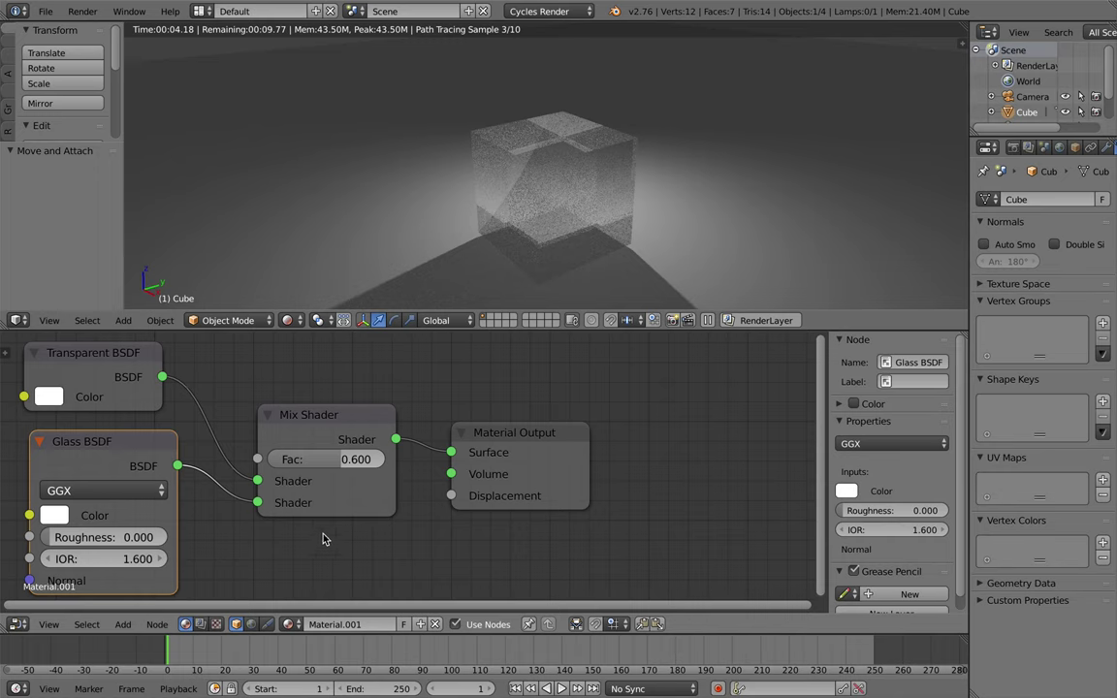
click(288, 320)
Return the viewport to Solid shading and duplicate the lamp to the cube's right.
click(304, 269)
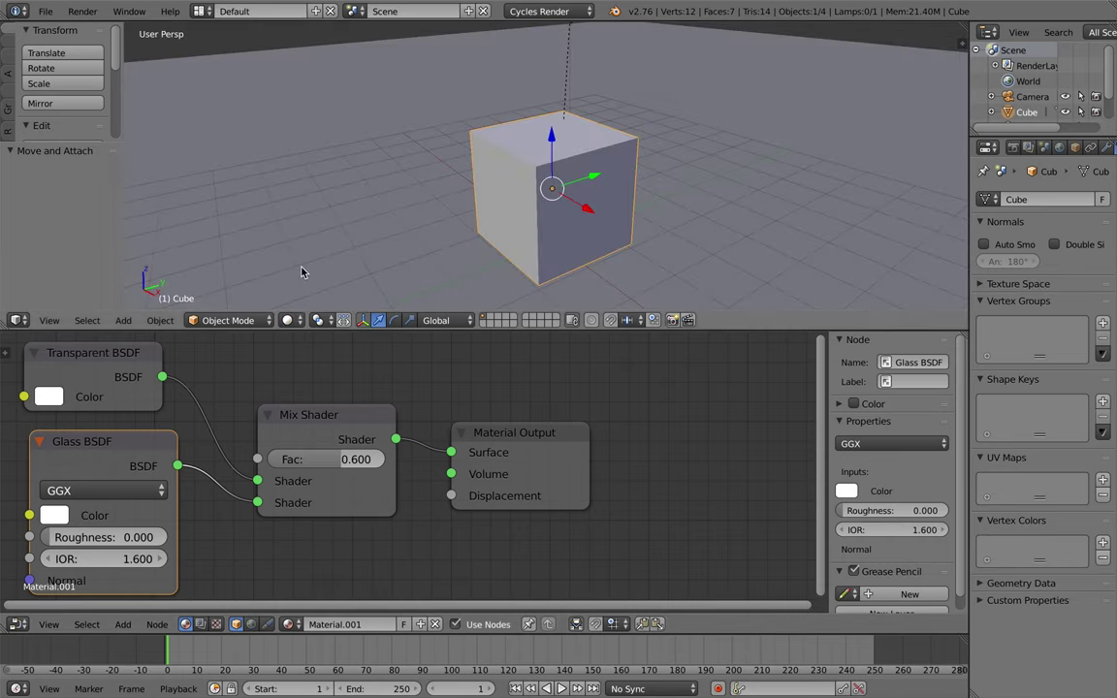
scroll(534, 110, down, 3)
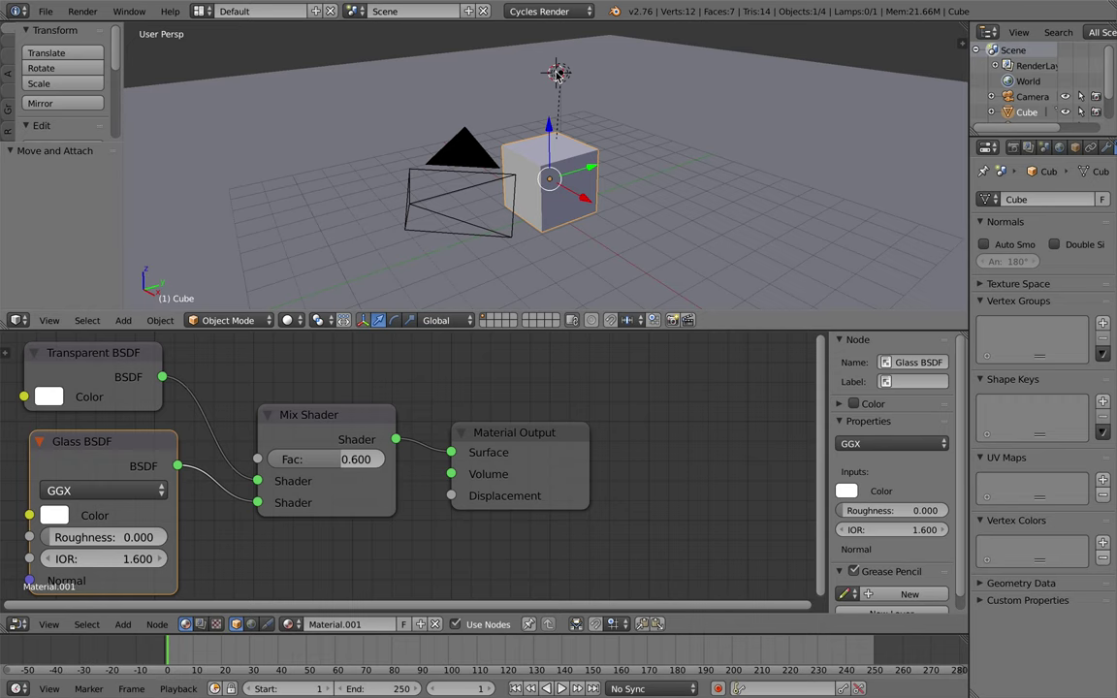
right_click(561, 76)
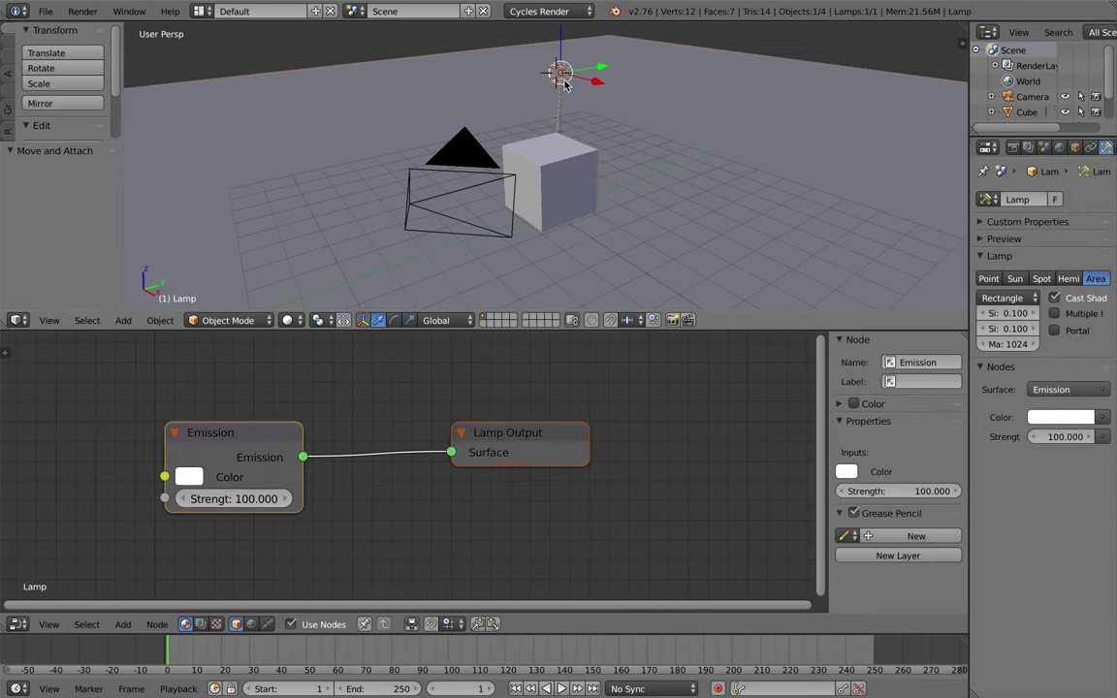
key(shift+d)
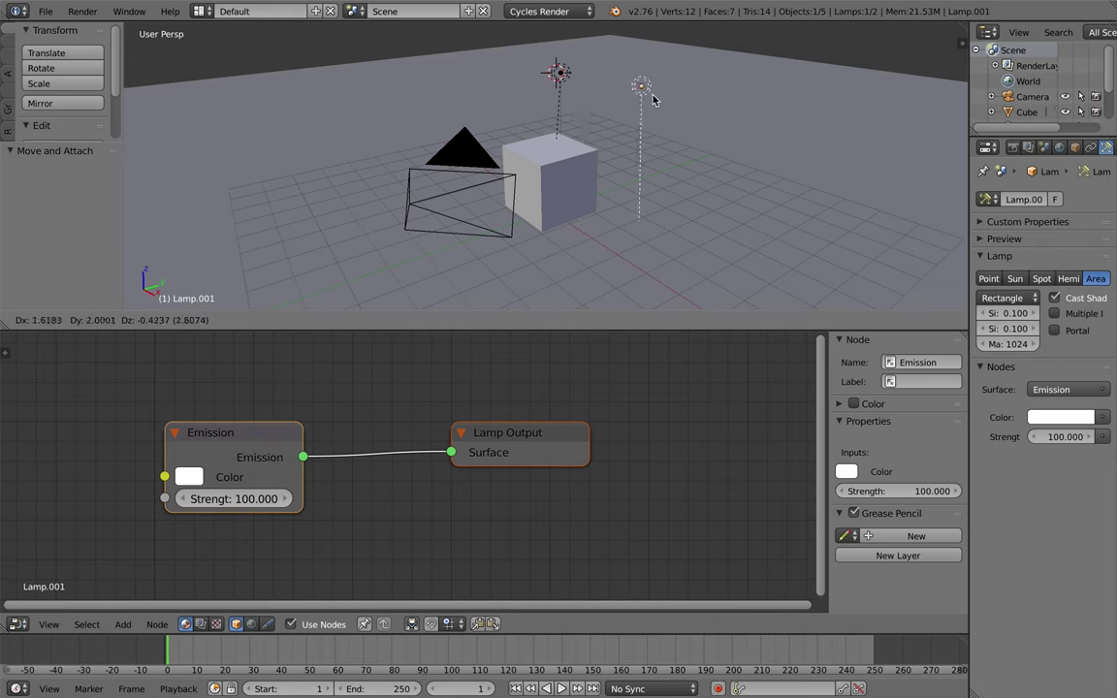
click(691, 88)
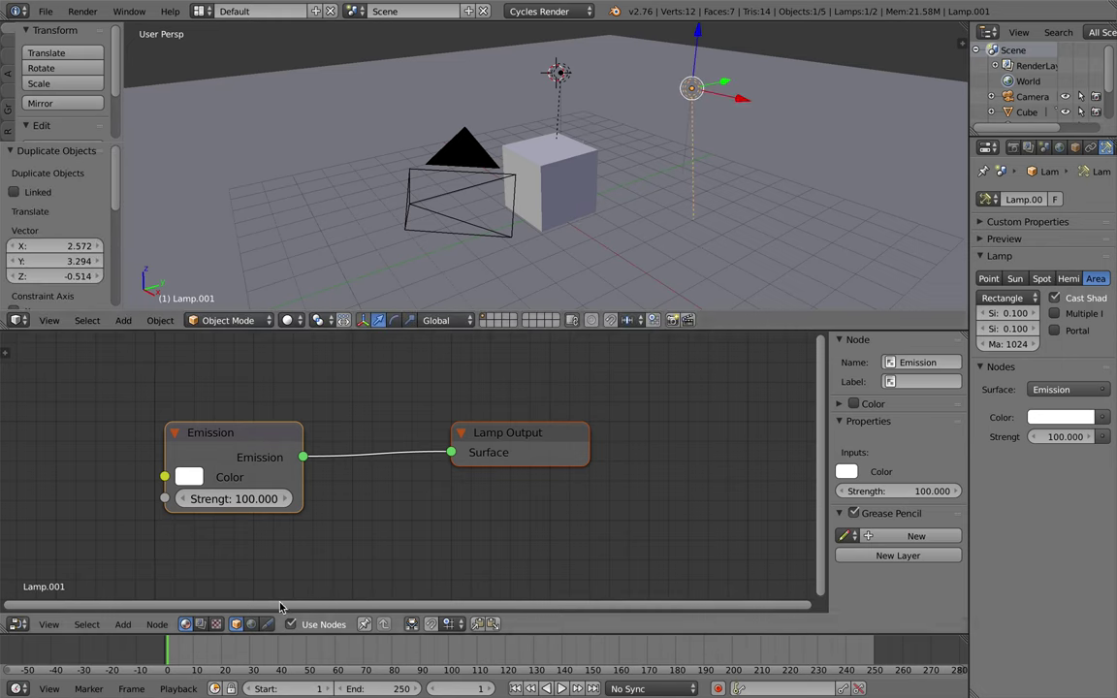
Rotate Lamp.001 -114.64° about Z and shift it -2.822 along Y.
click(395, 321)
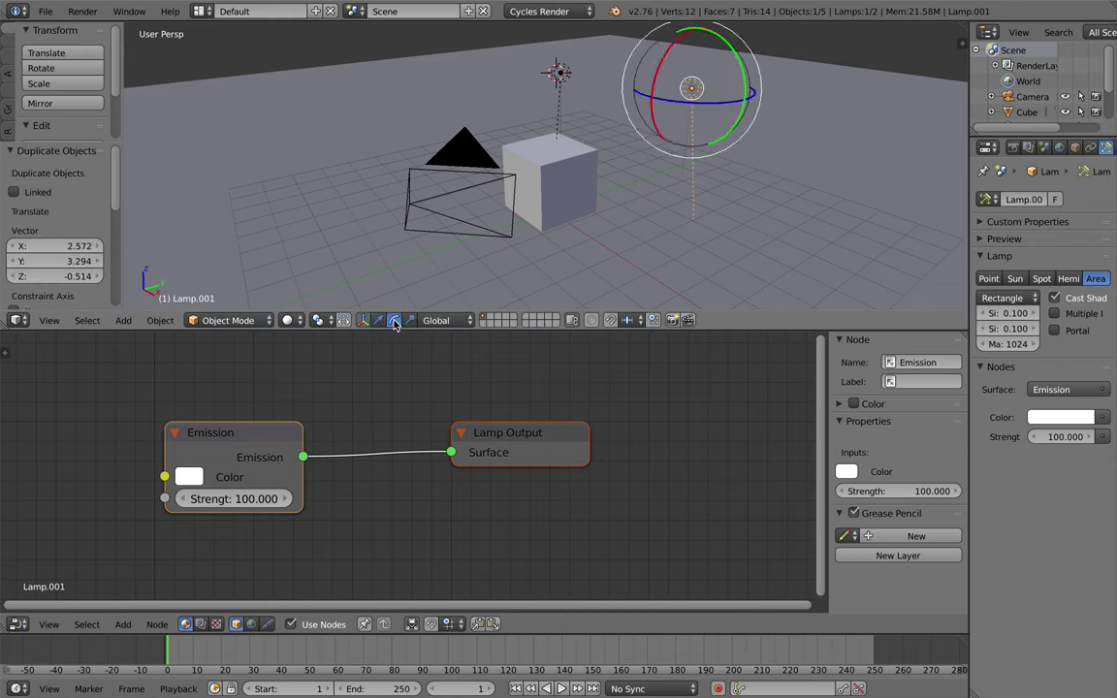
drag(718, 106, 676, 102)
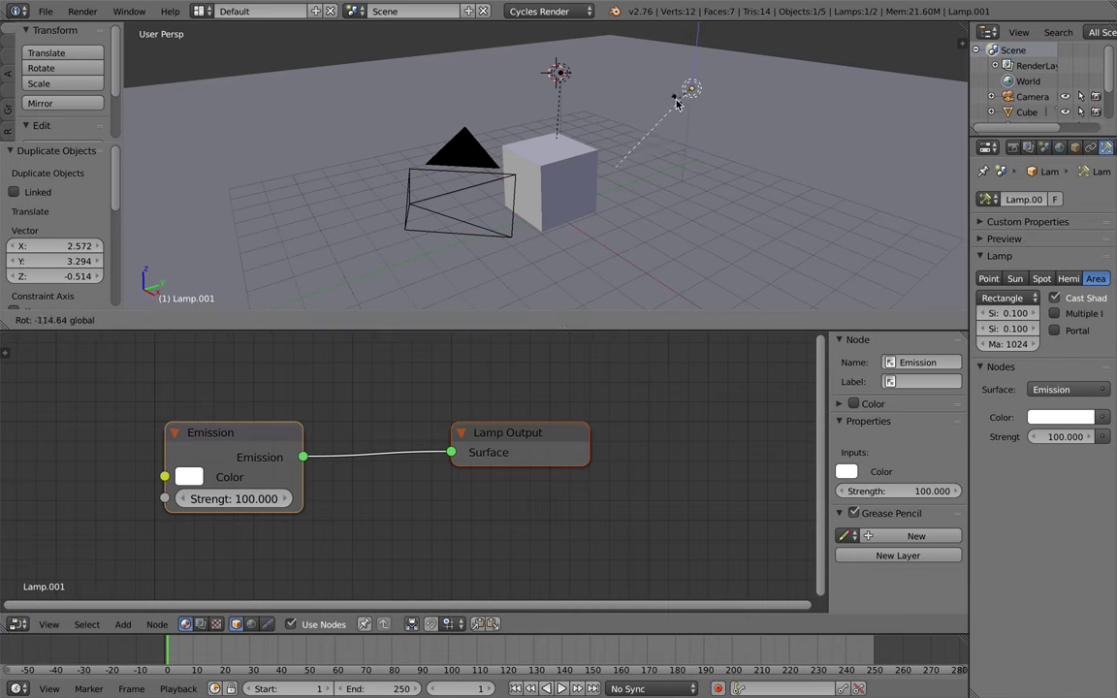
key(ctrl+alt+g)
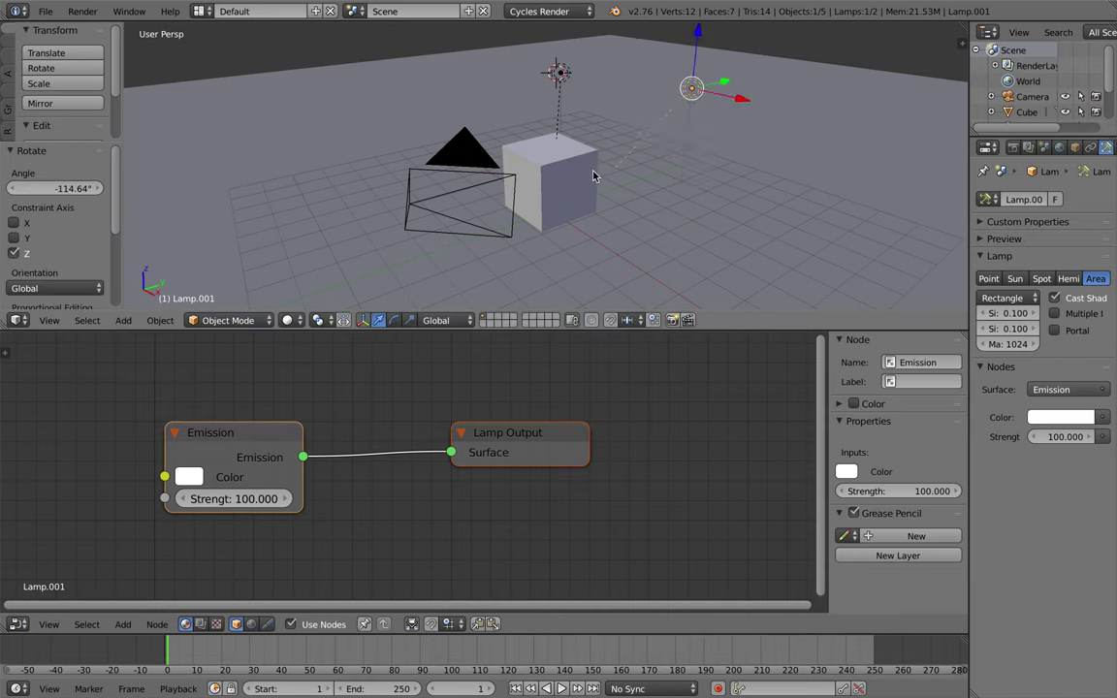
drag(729, 85, 666, 98)
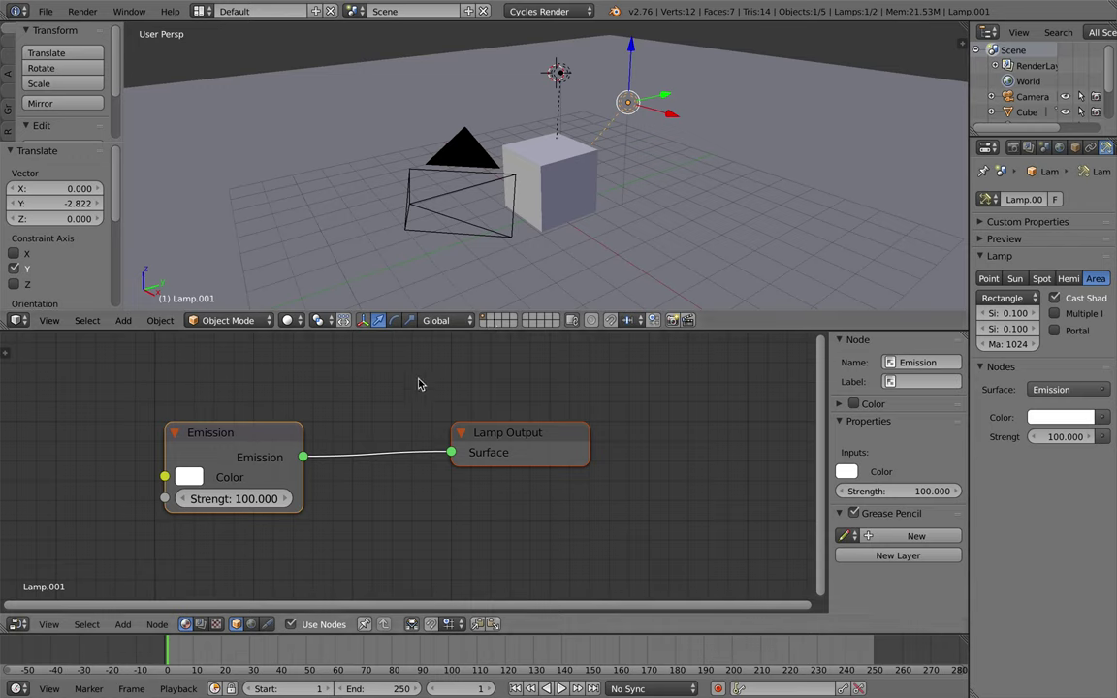
click(287, 320)
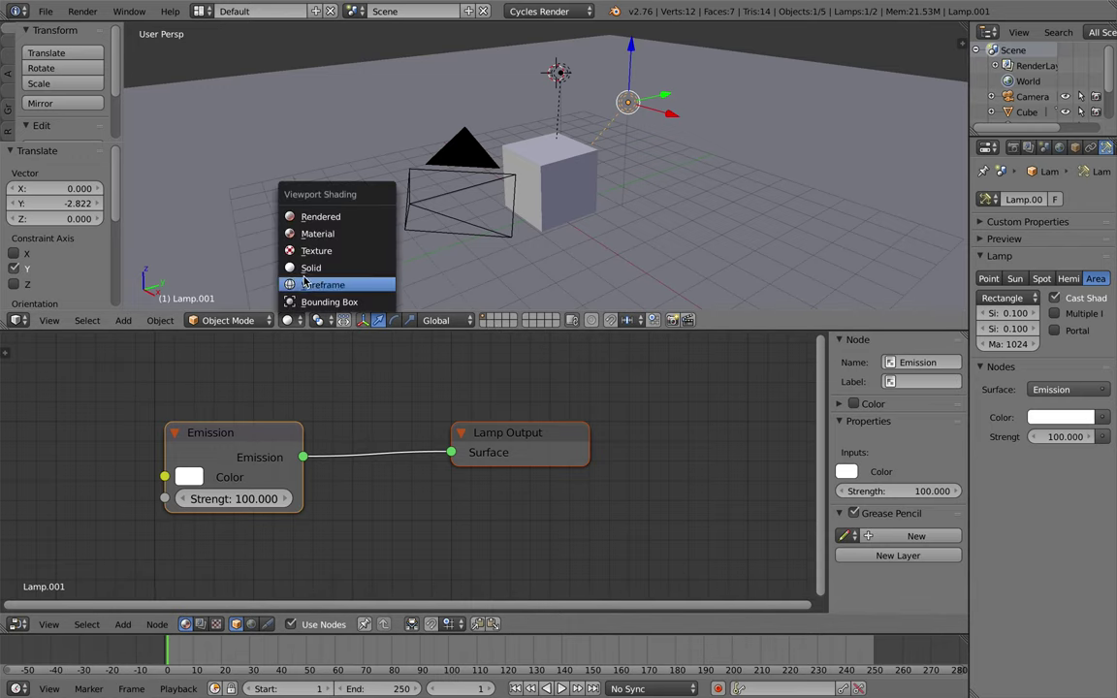
Switch the viewport to Rendered shading and apply the Final Cycles sampling preset.
click(310, 212)
scroll(310, 212, up, 3)
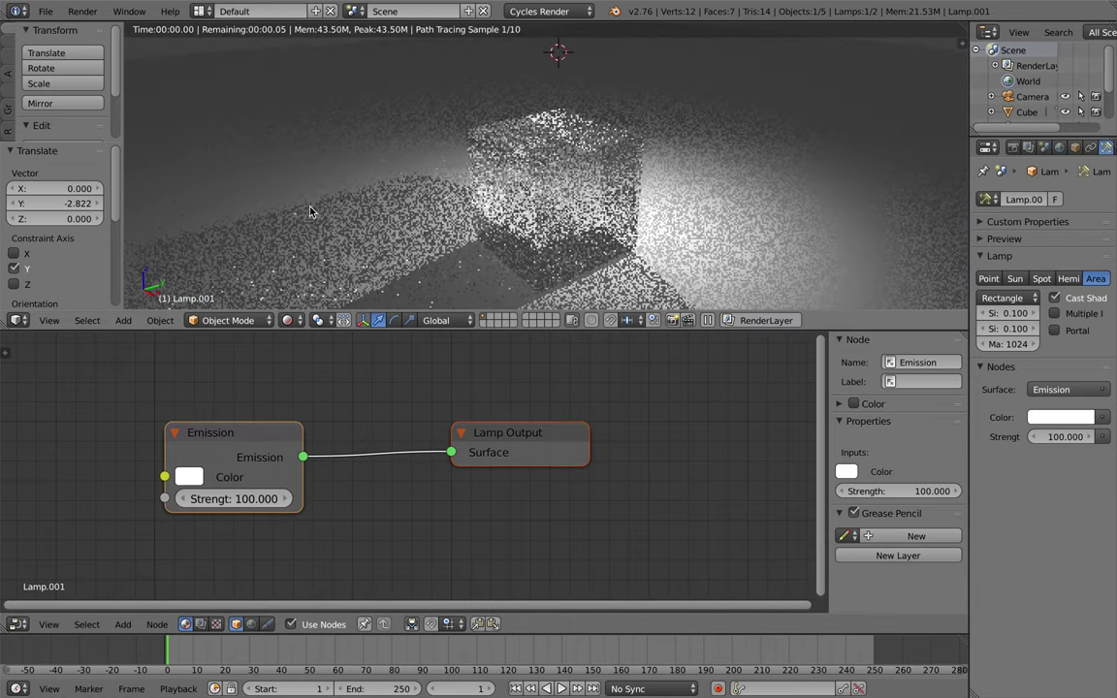
click(1013, 148)
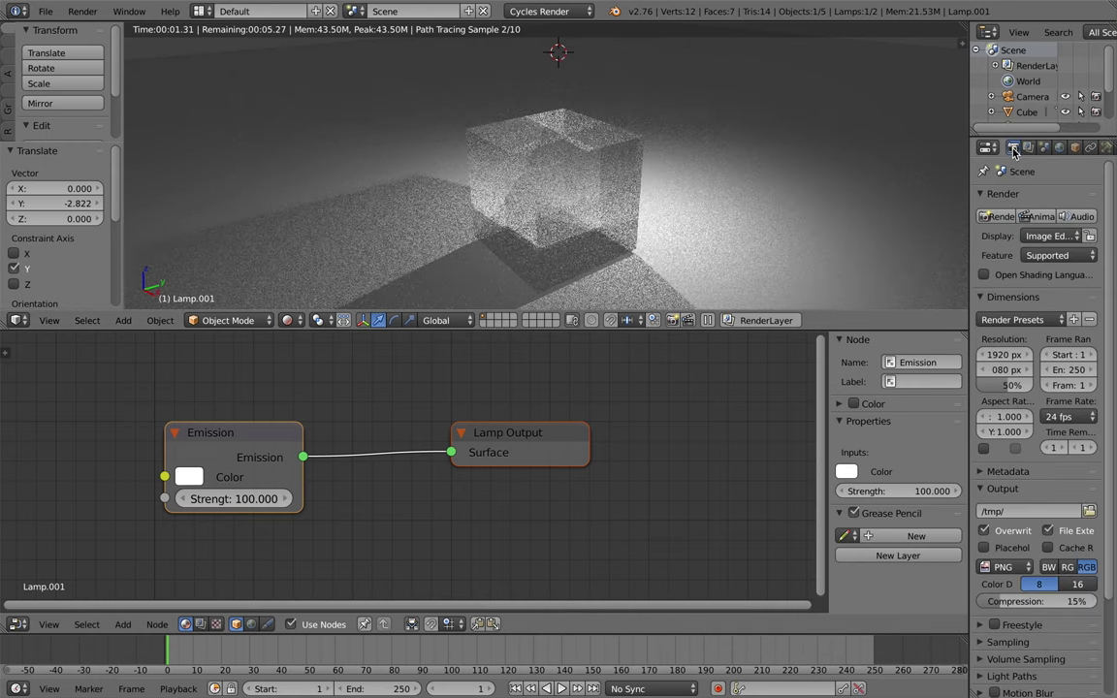
click(990, 644)
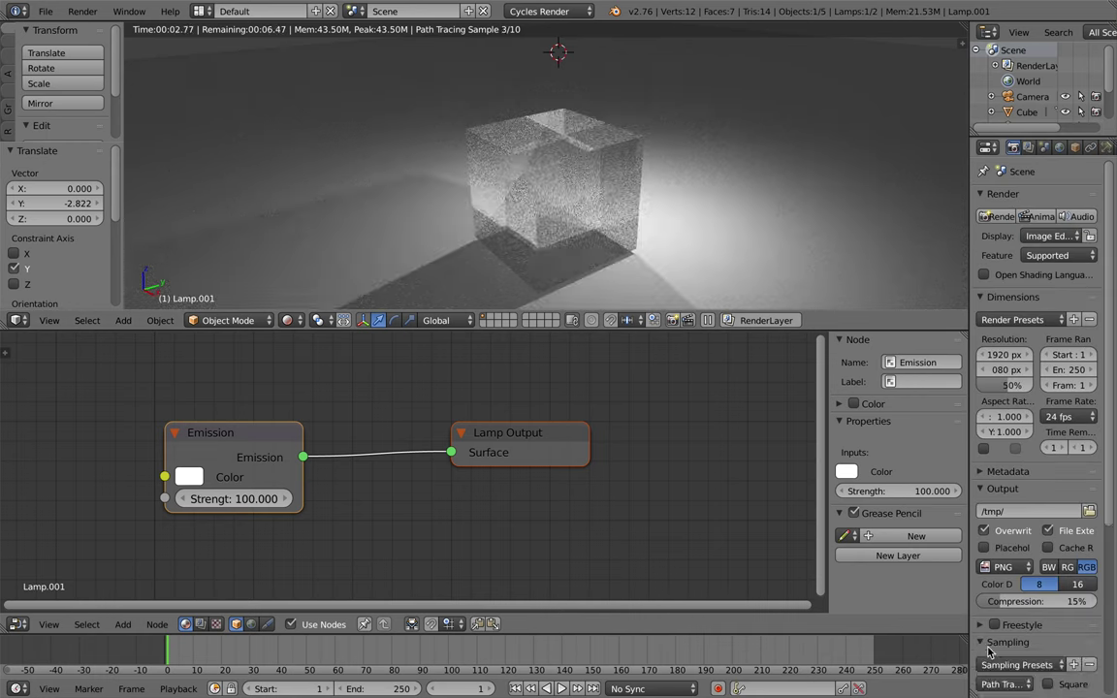
scroll(993, 646, down, 2)
click(992, 634)
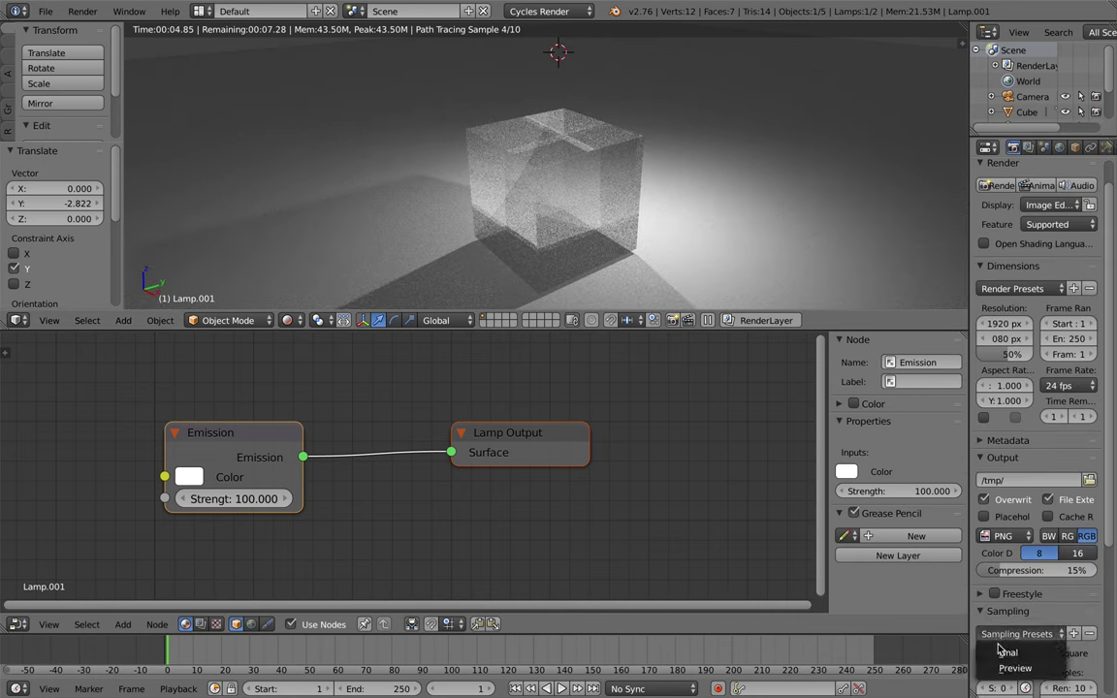
click(990, 637)
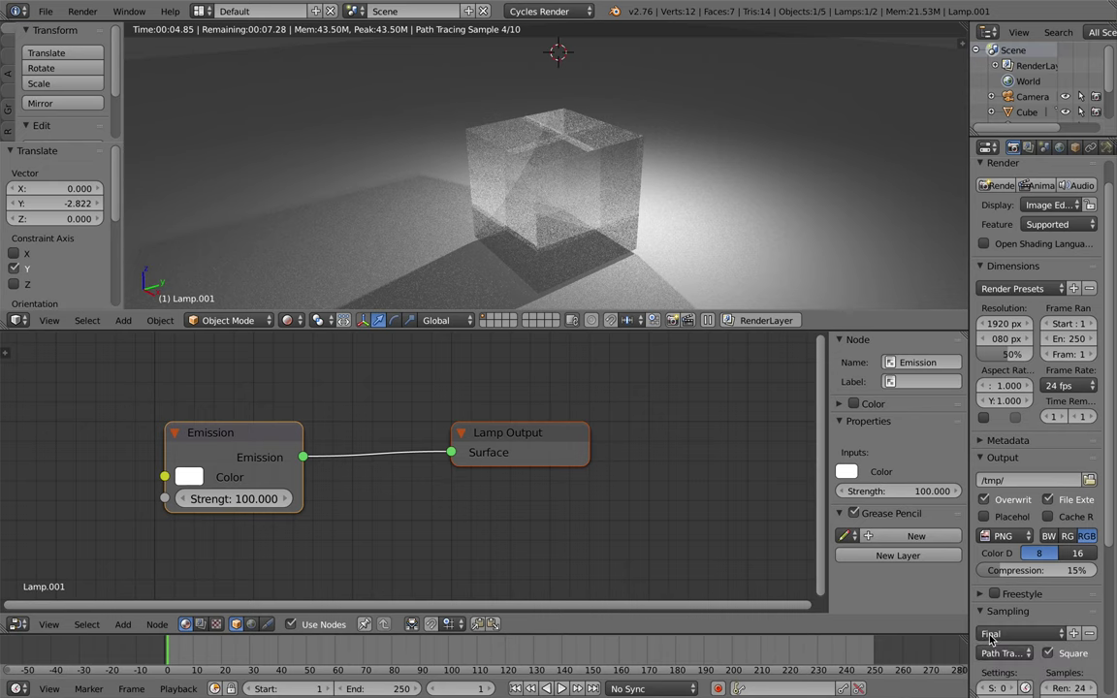
Undo a stray 3D cursor placement and let the preview refine through all 10 samples.
click(433, 185)
key(ctrl+z)
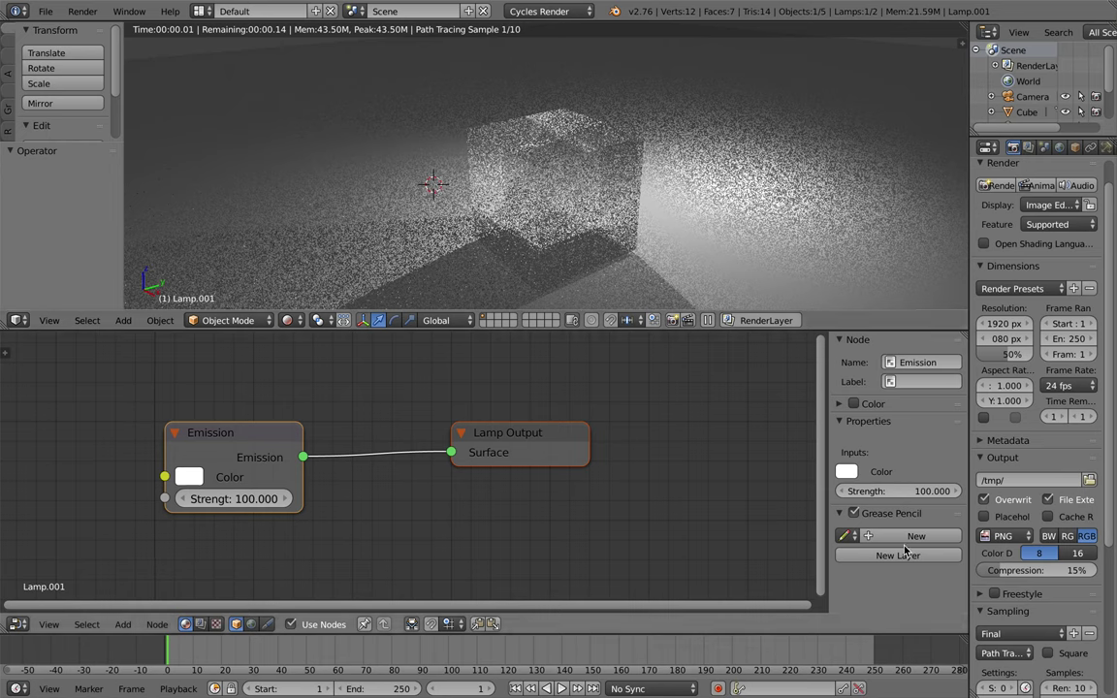
scroll(1006, 648, down, 1)
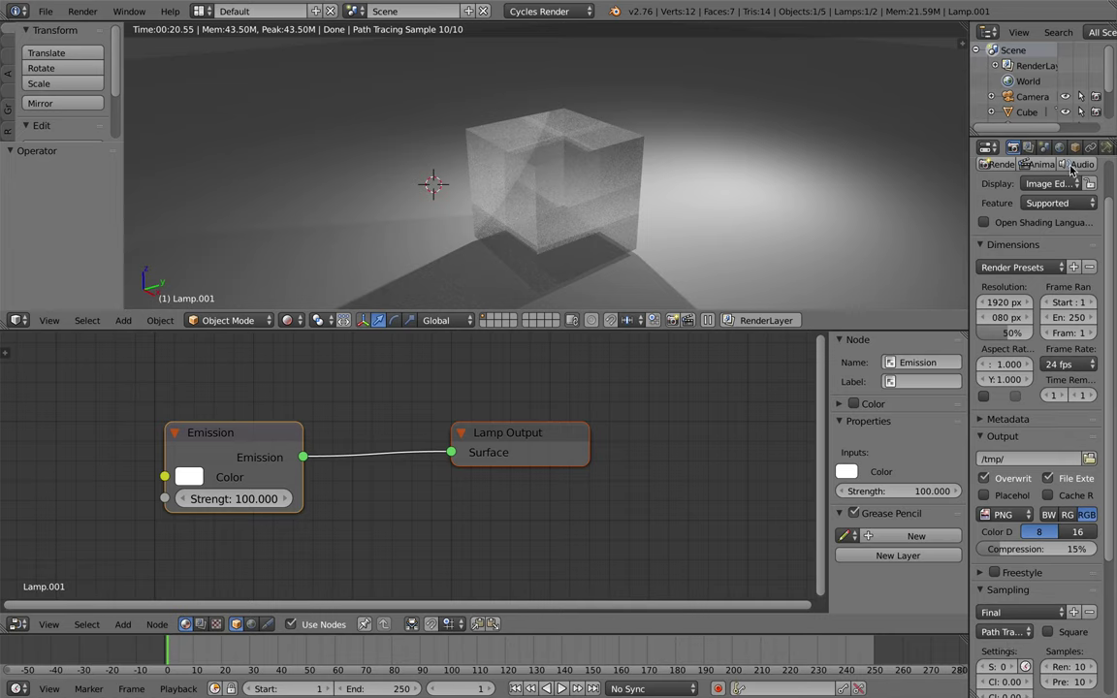
Try Lamp.001 as Sun, Point, Area and Hemi lamp types, ending on Point.
click(1107, 148)
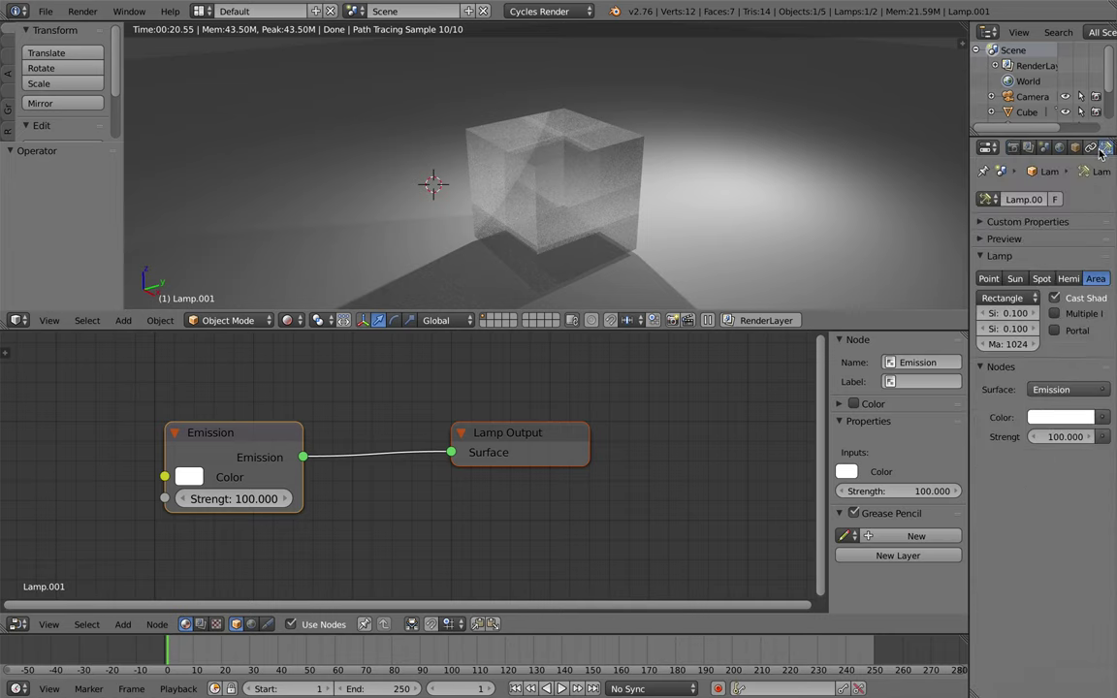
click(1023, 280)
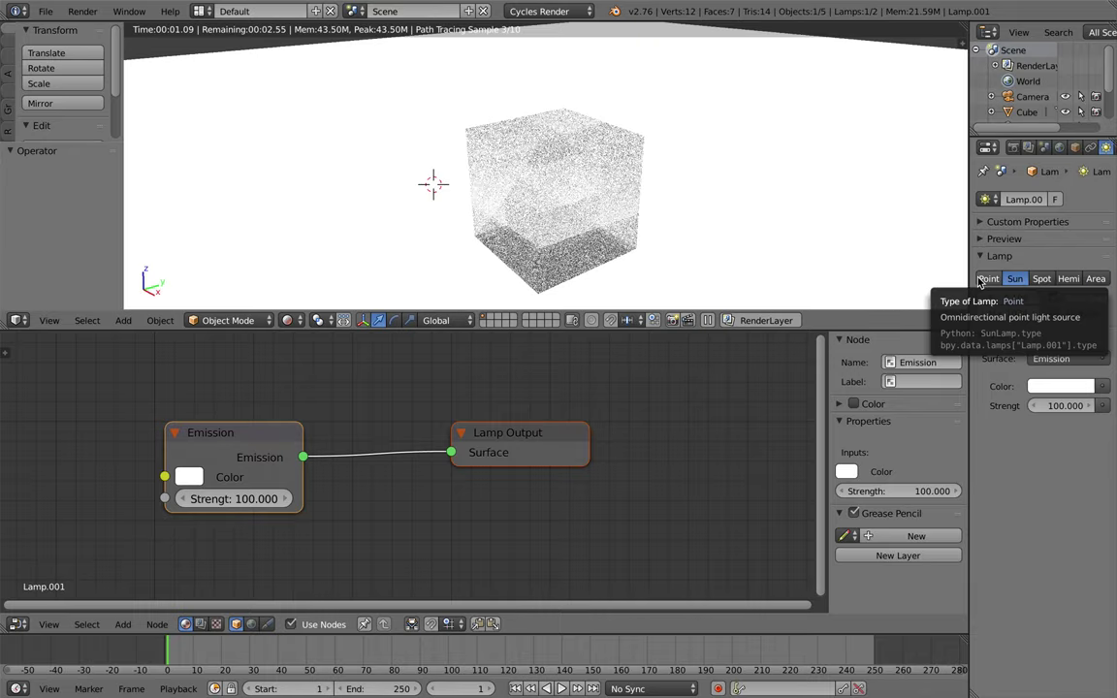
click(981, 281)
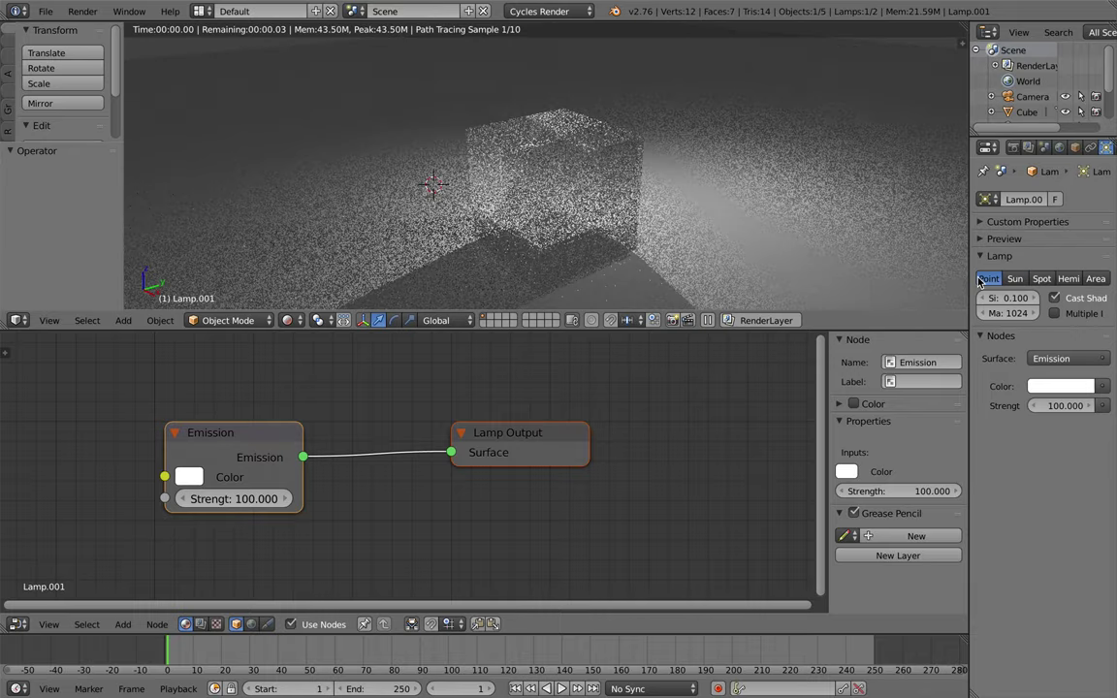
click(1092, 280)
click(1068, 280)
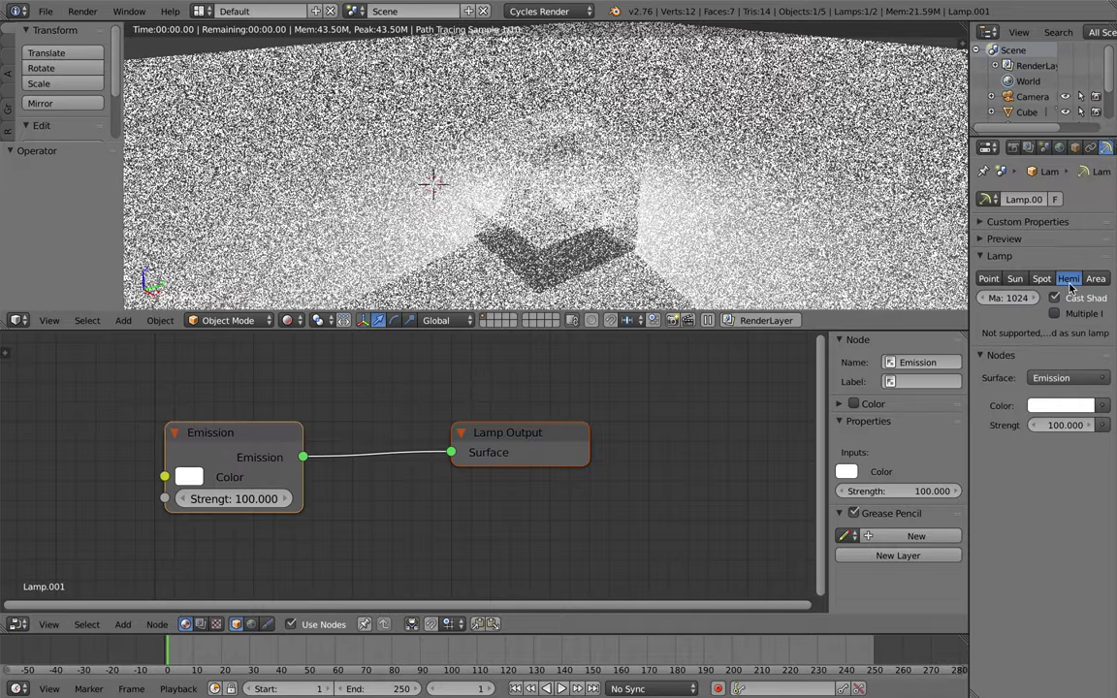
click(1020, 280)
click(988, 279)
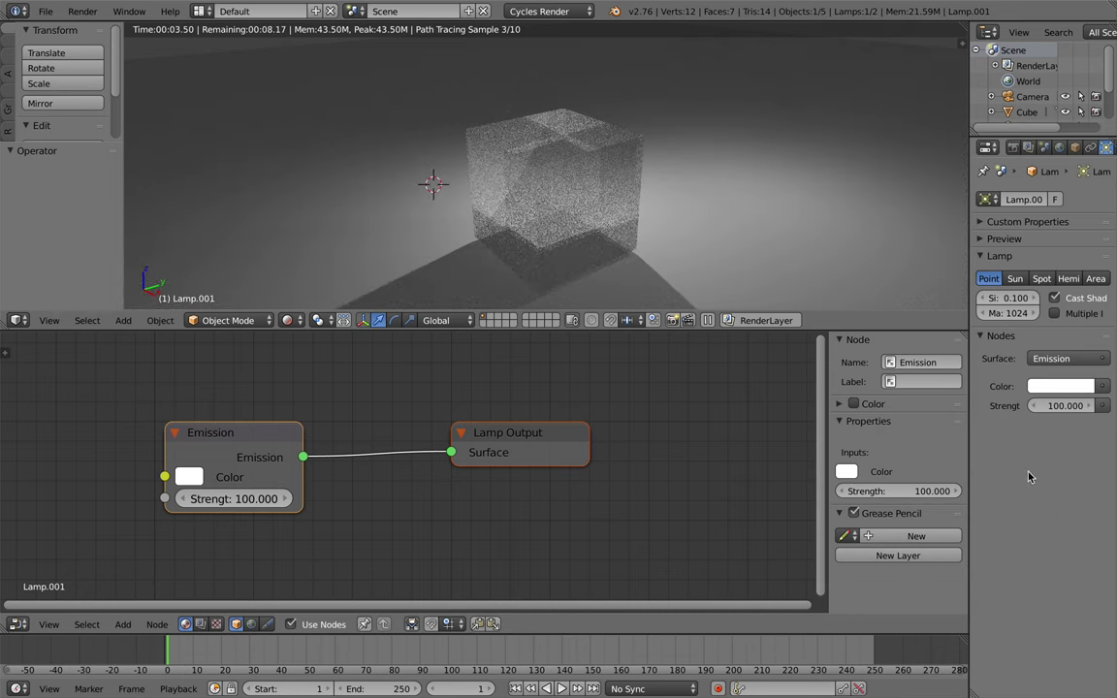
click(1094, 278)
click(1067, 278)
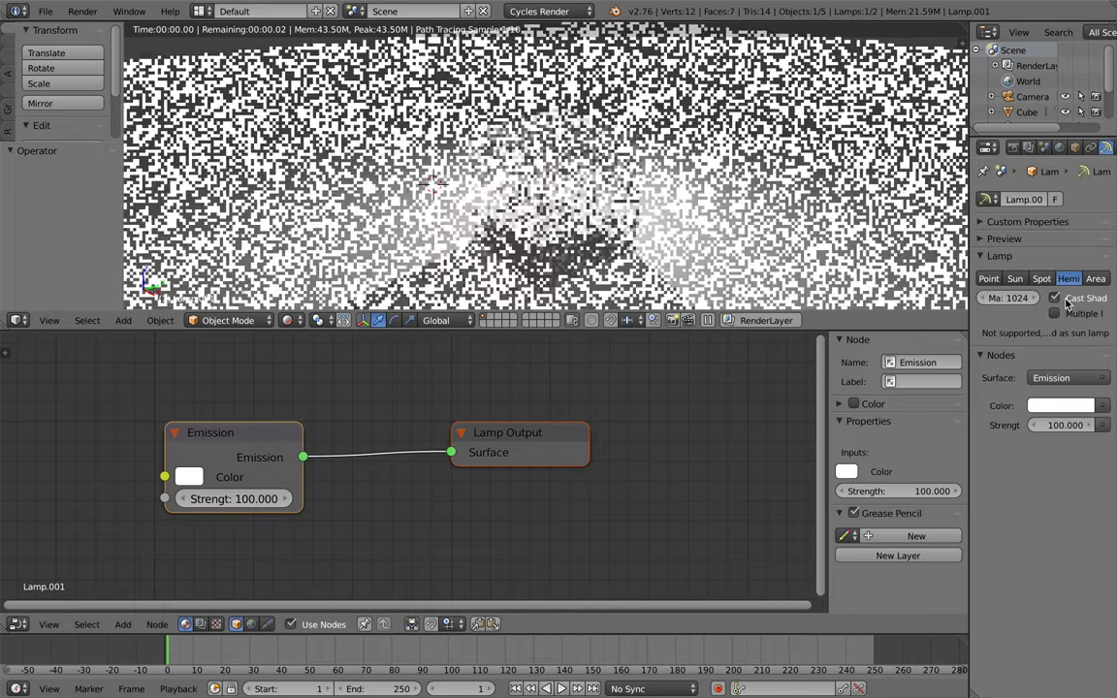
click(988, 278)
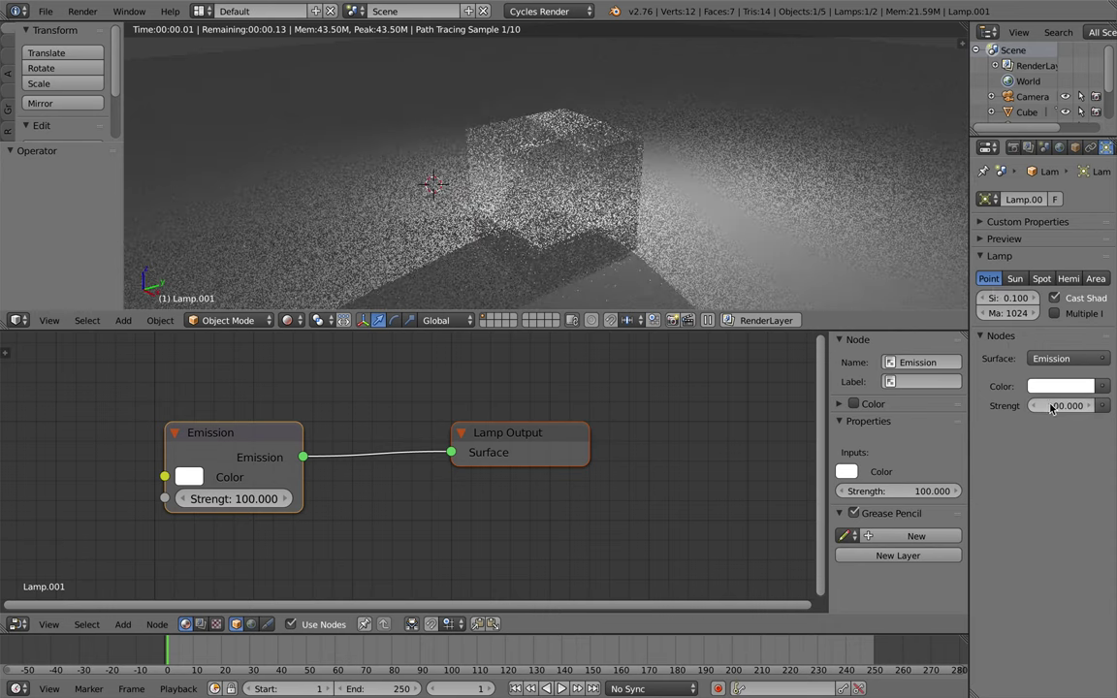
Make Lamp.001 an Area lamp with emission strength 157.2.
drag(1065, 405, 1096, 405)
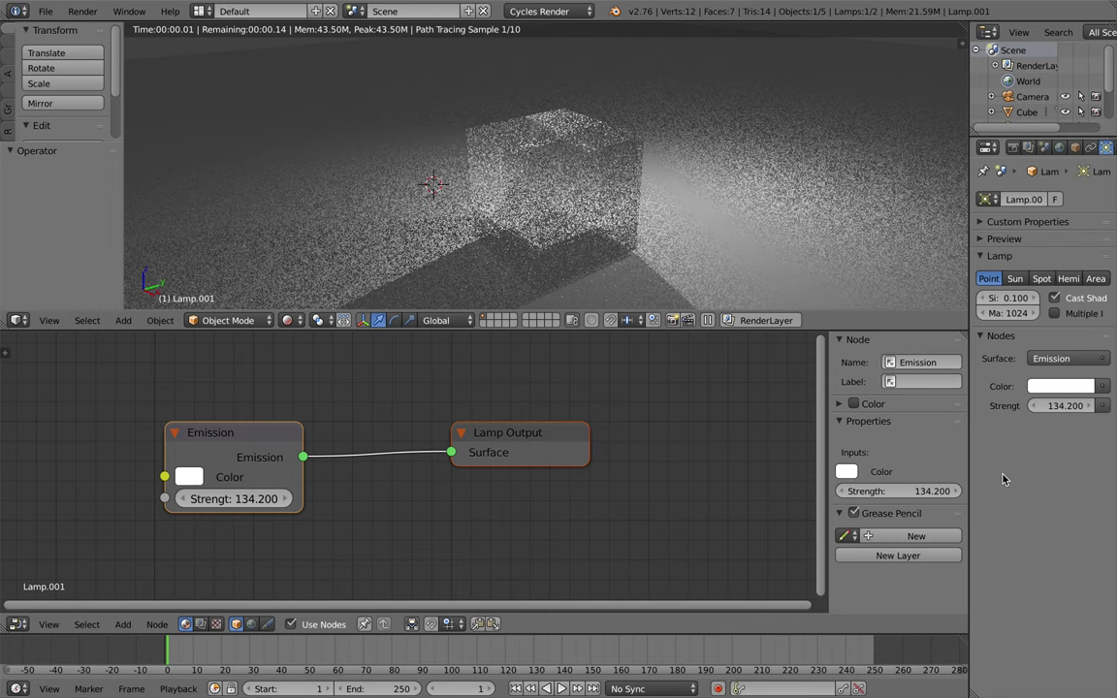
click(1095, 278)
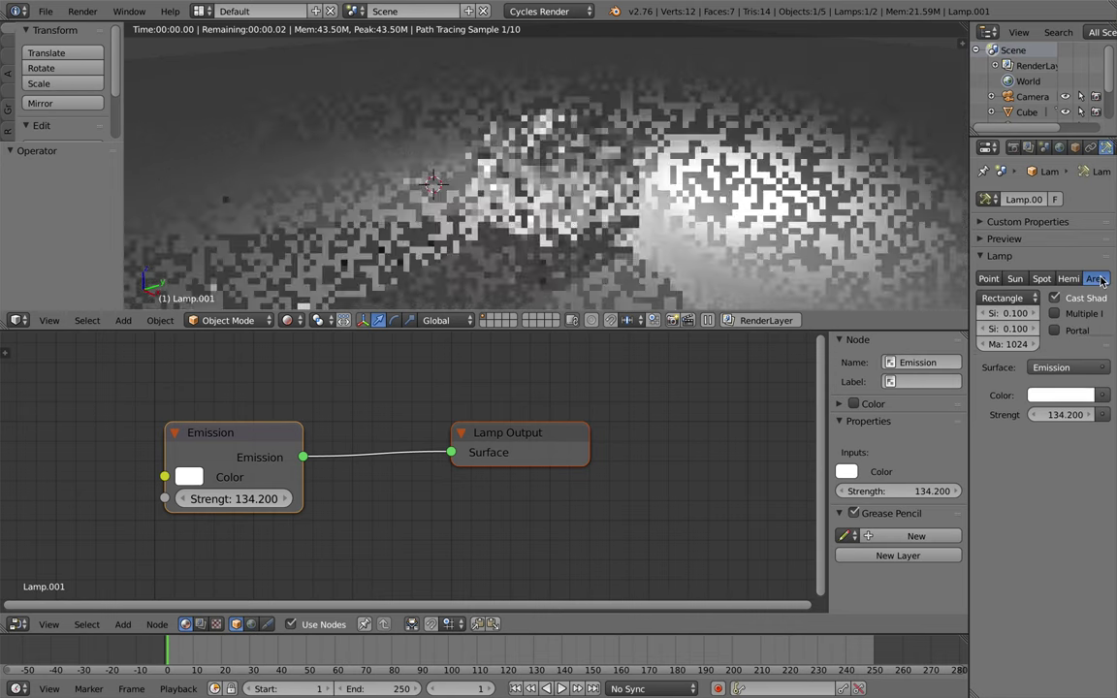
drag(877, 490, 921, 491)
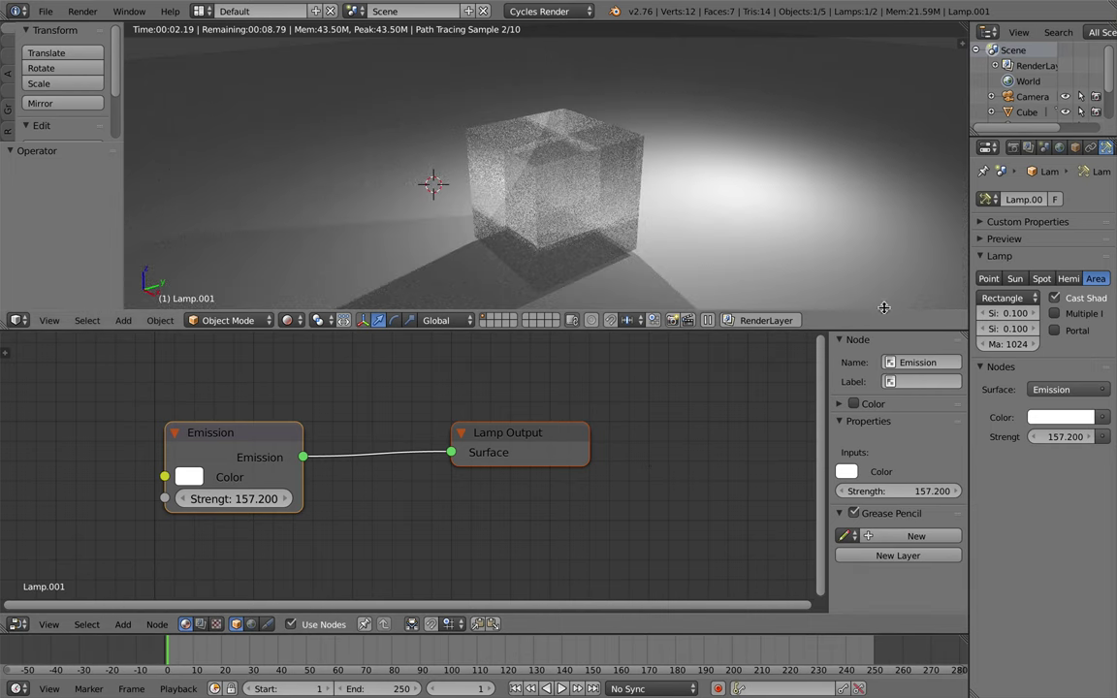
Switch Lamp.001 back to a Point lamp and bring up the Render sampling settings.
click(986, 279)
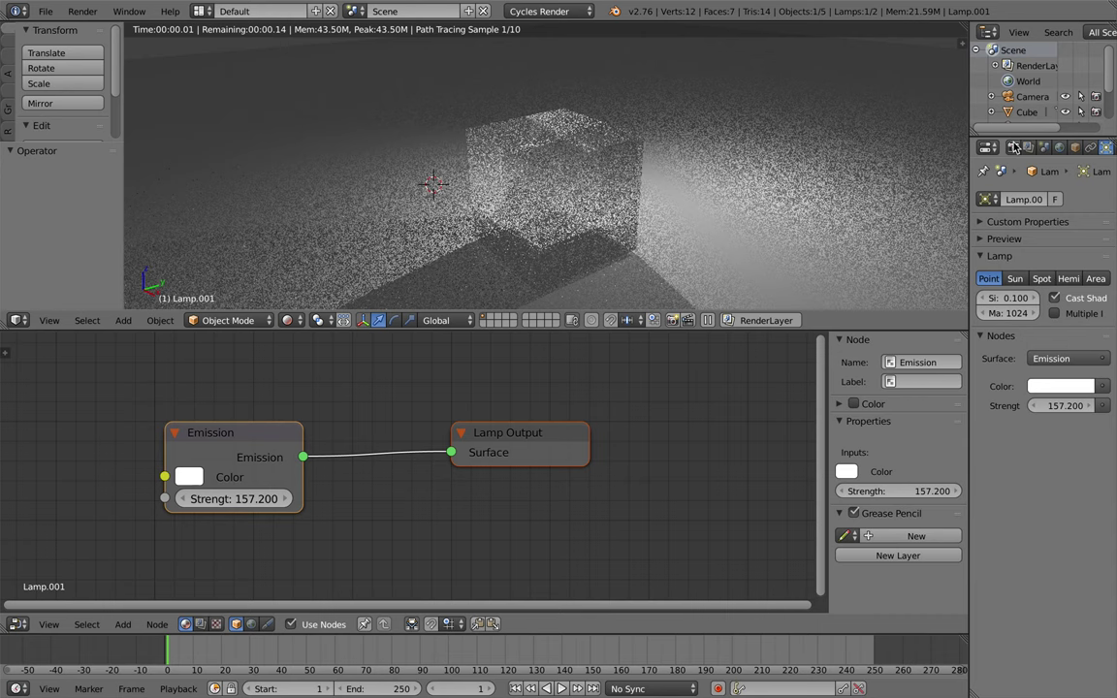
click(1012, 147)
scroll(1030, 291, down, 1)
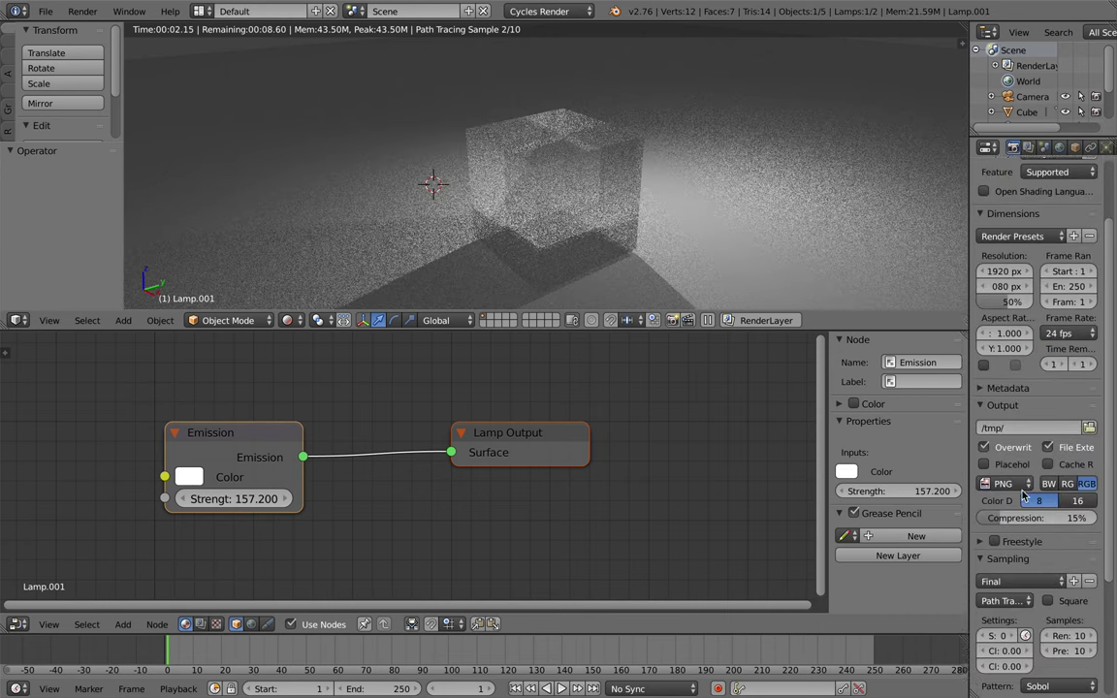
scroll(1031, 387, down, 2)
scroll(1030, 465, down, 2)
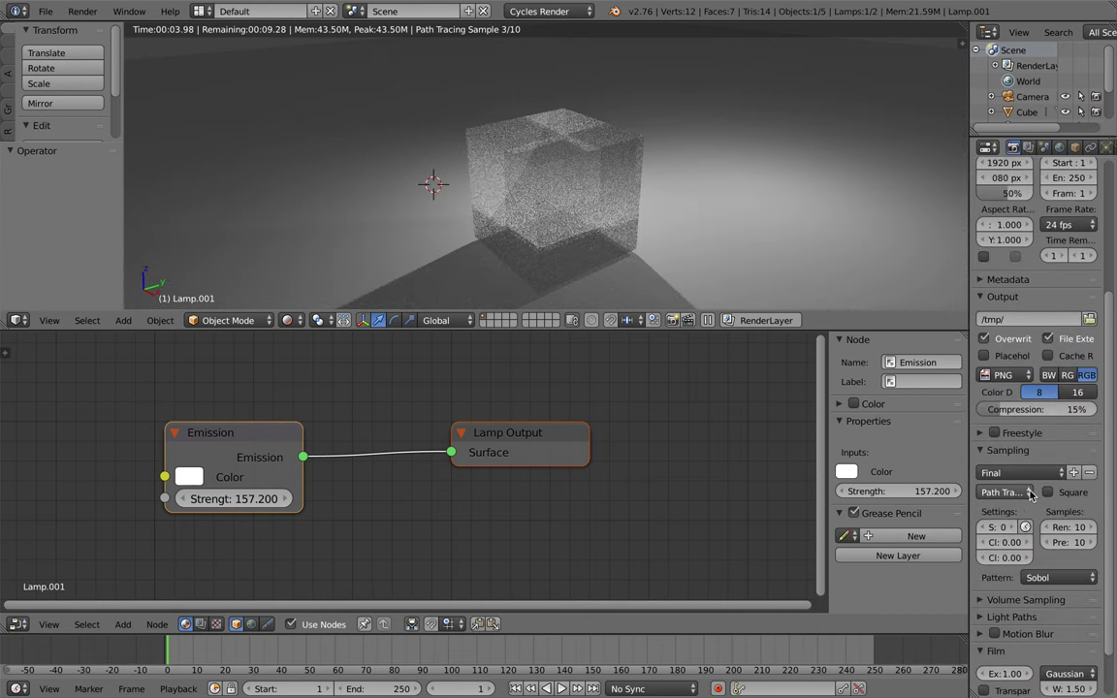
Set the viewport Preview samples to 100, after trying 25 and 60.
click(1066, 541)
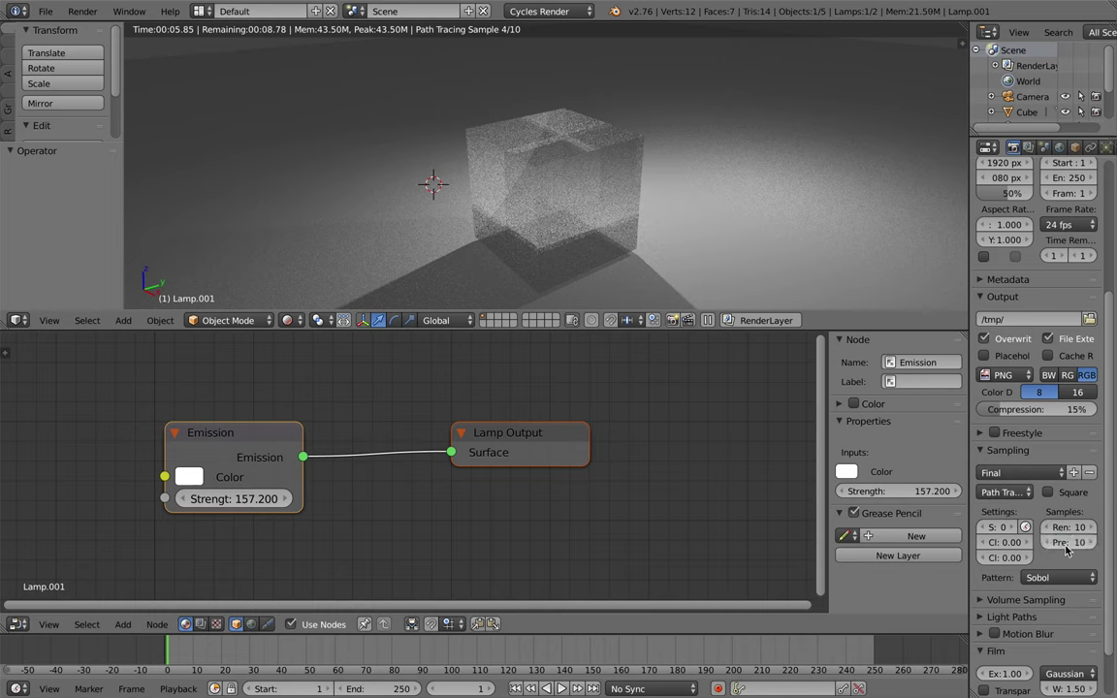
text(25)
key(Return)
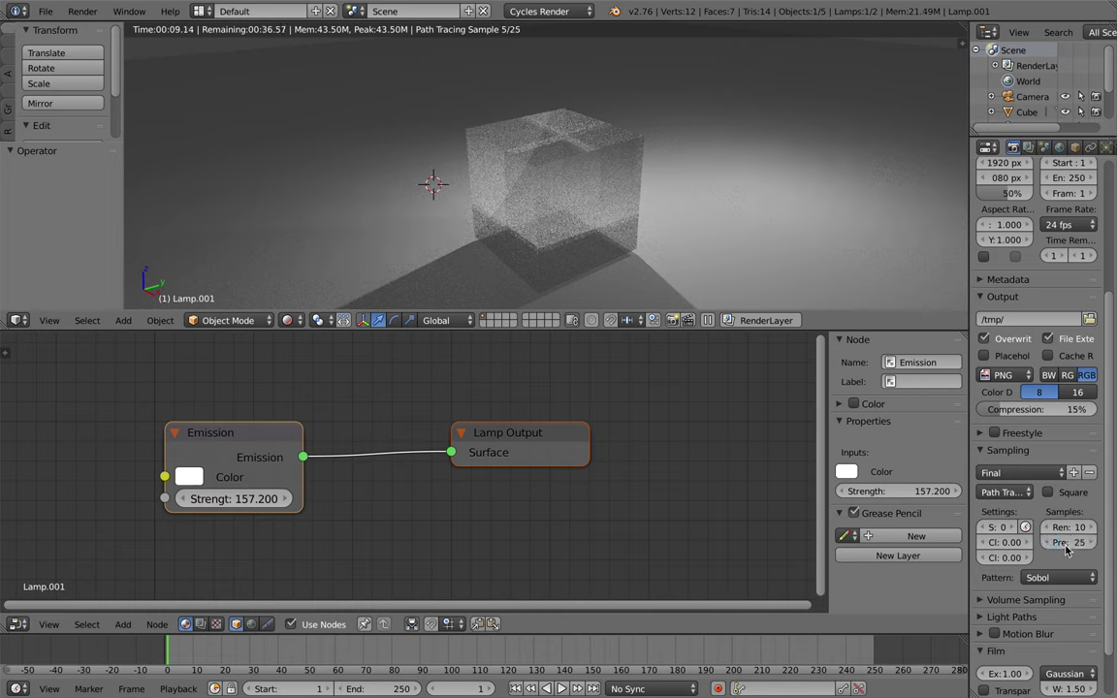
click(1064, 546)
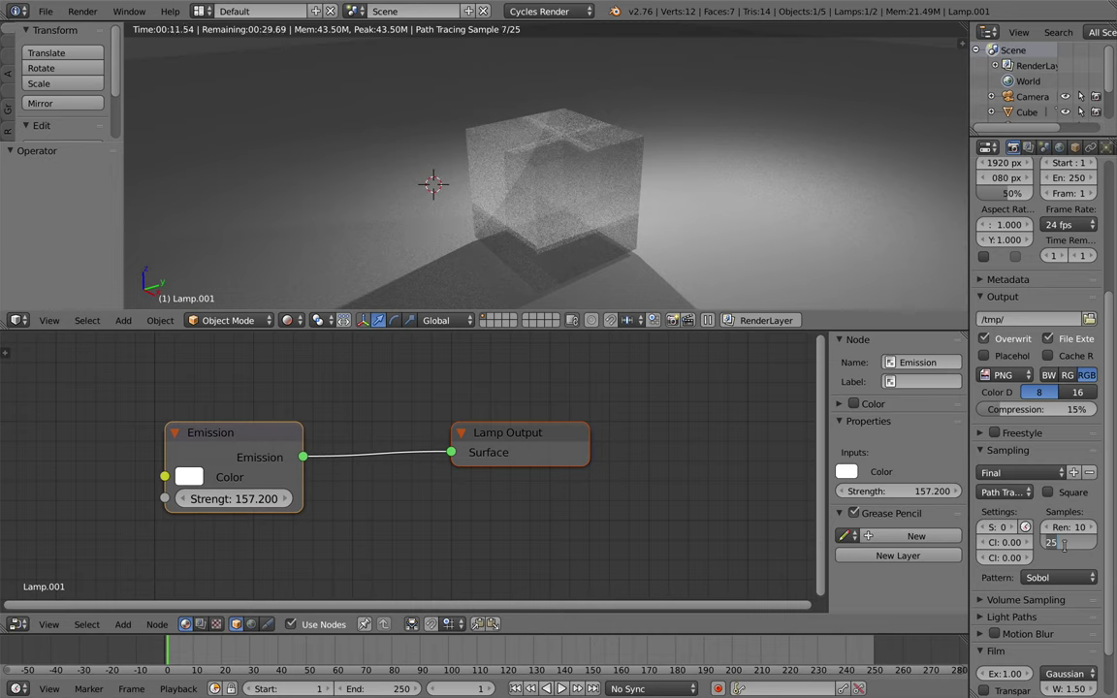
text(60)
key(Return)
click(1066, 543)
text(100)
key(Return)
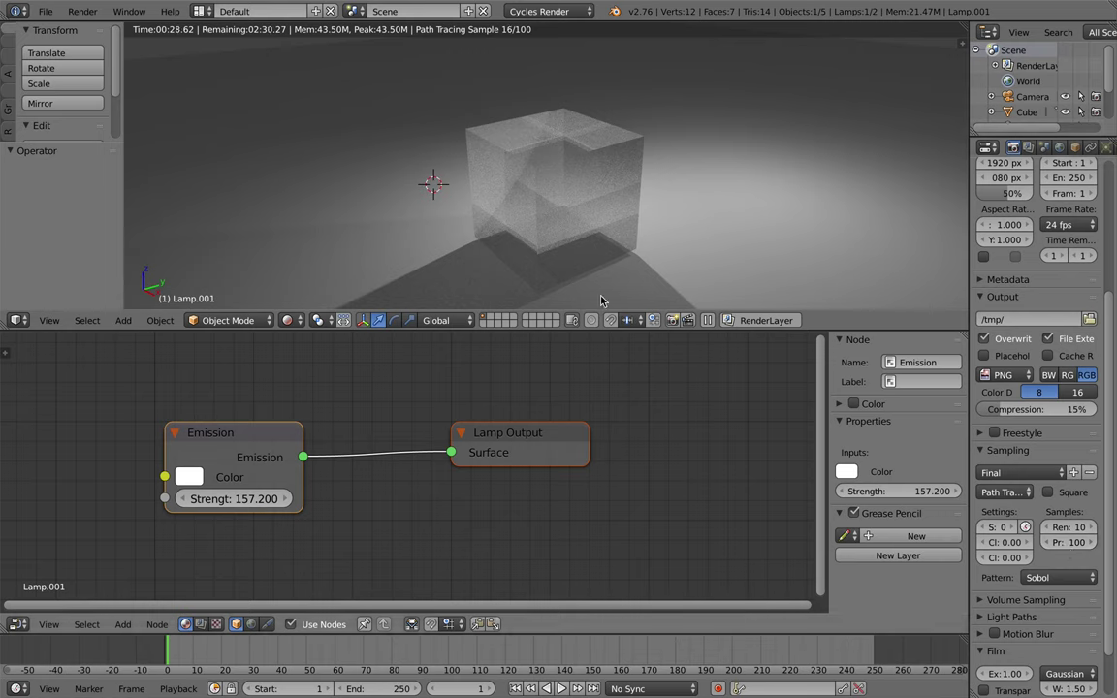
Select the cube, spread out its Output, Mix, Transparent and Glass nodes, and set Glass roughness 0.092.
right_click(560, 191)
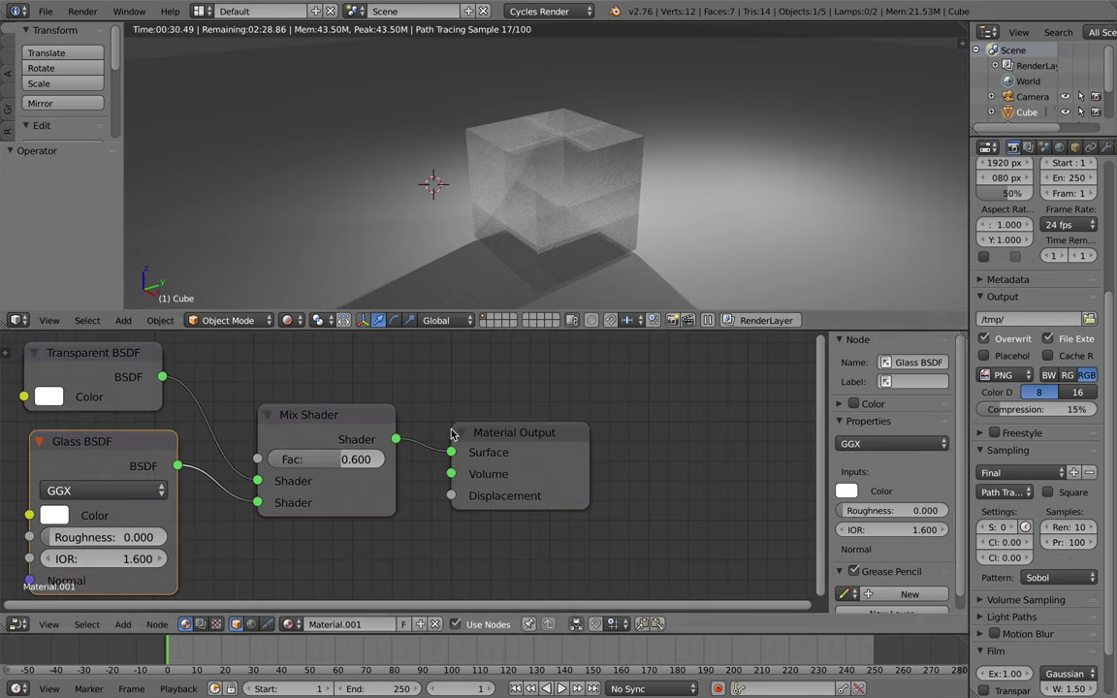
drag(541, 439, 605, 439)
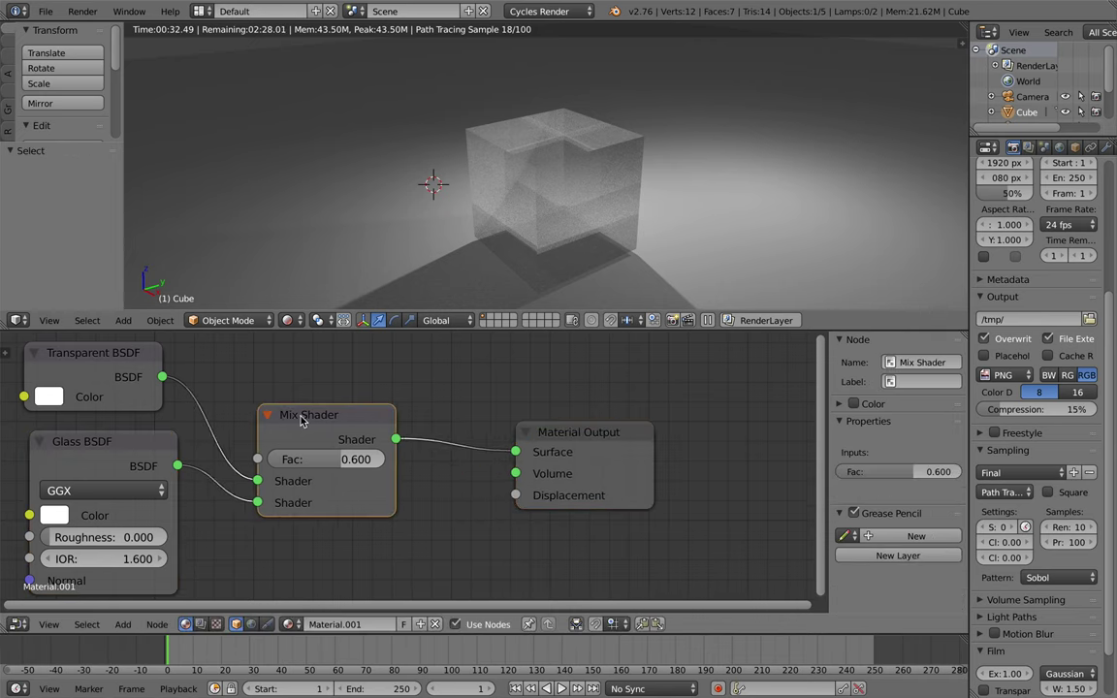
drag(302, 418, 346, 423)
drag(87, 354, 116, 351)
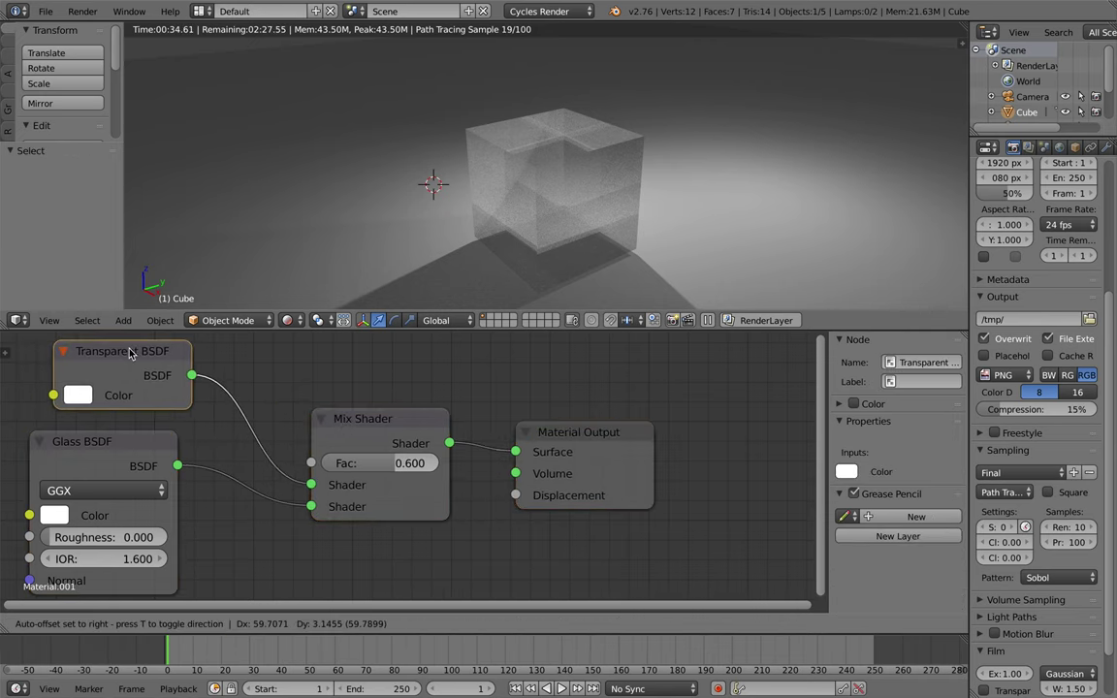
drag(100, 393, 114, 395)
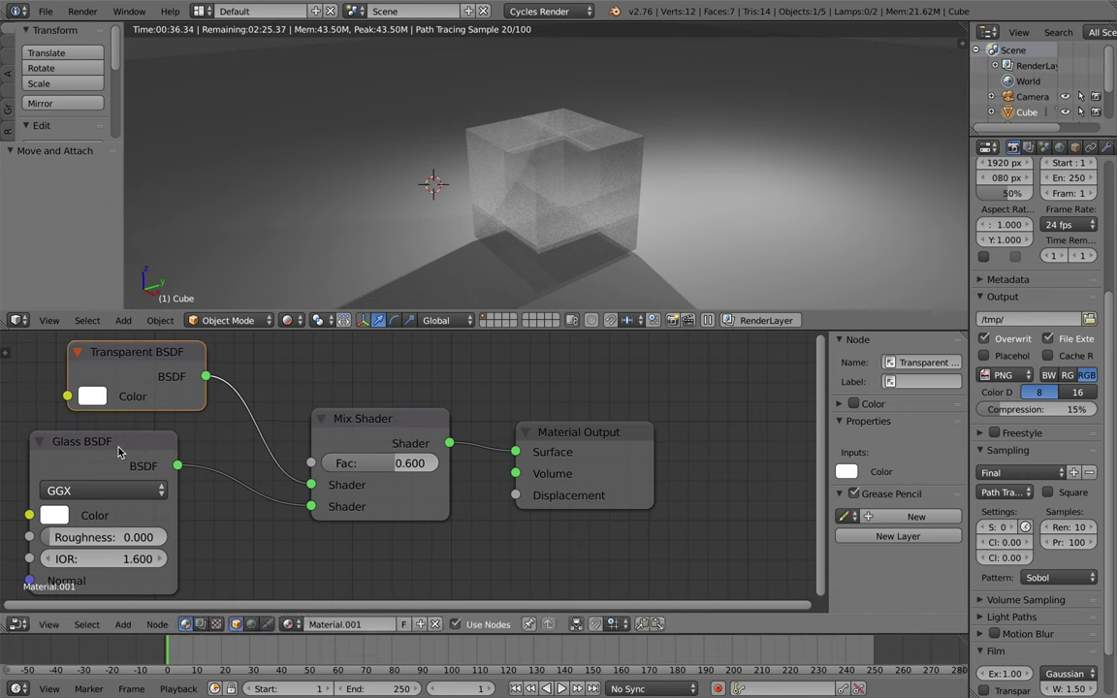
drag(119, 452, 135, 445)
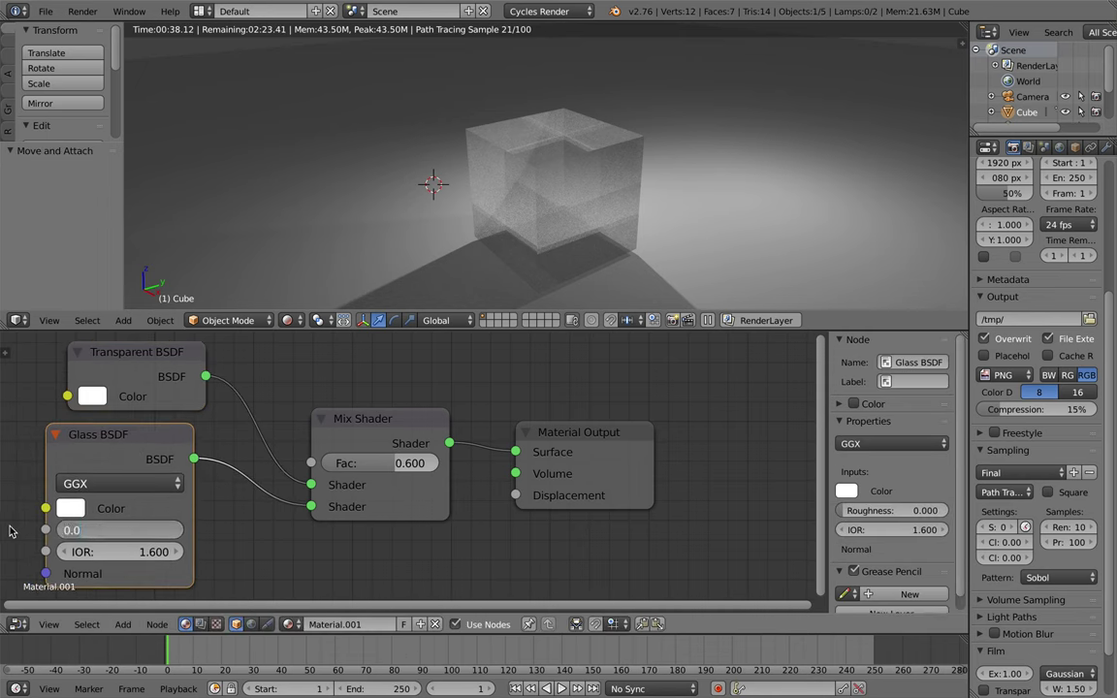
drag(72, 534, 139, 534)
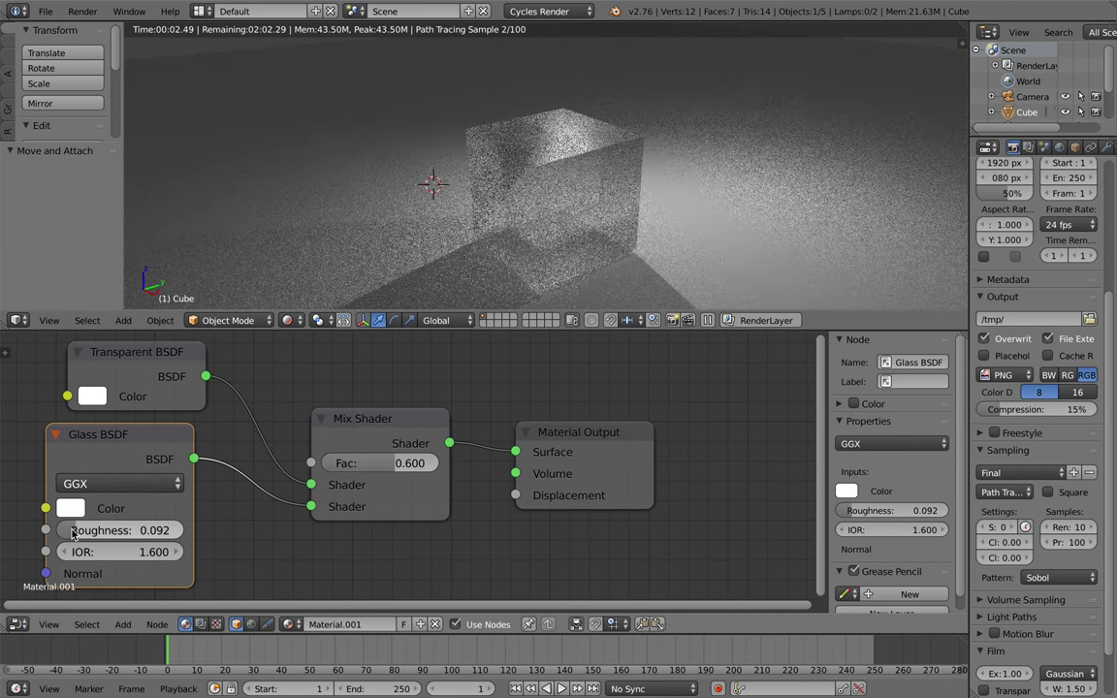
Type a Glass BSDF roughness of 0.2, then change it to 0.5.
click(73, 532)
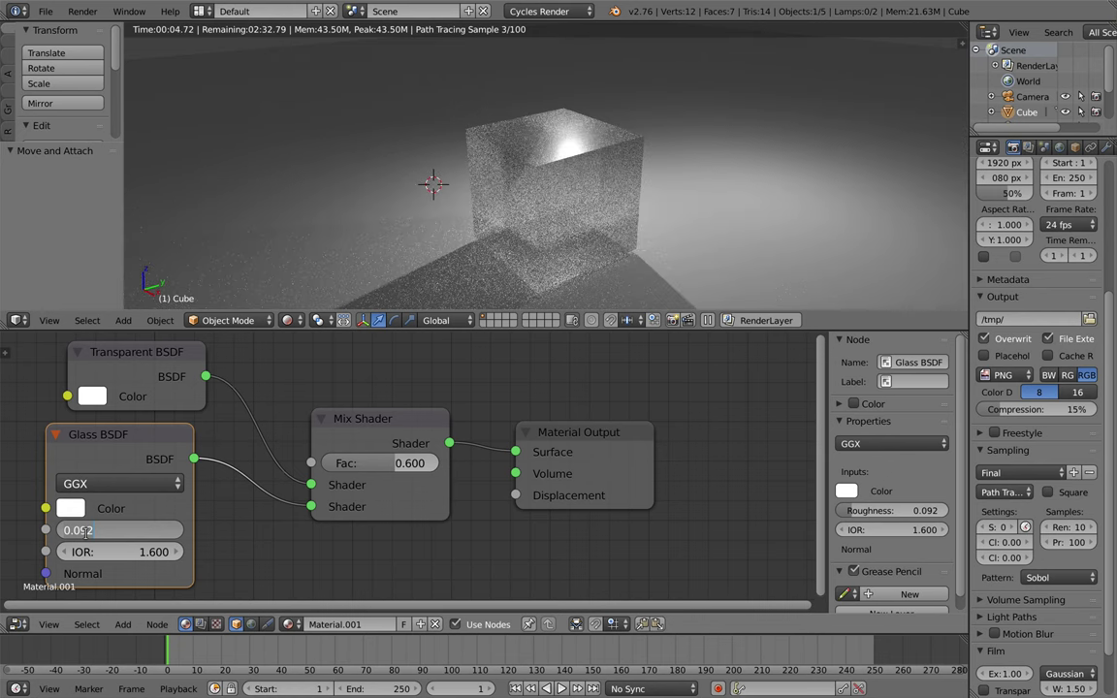
text(0.2)
key(Return)
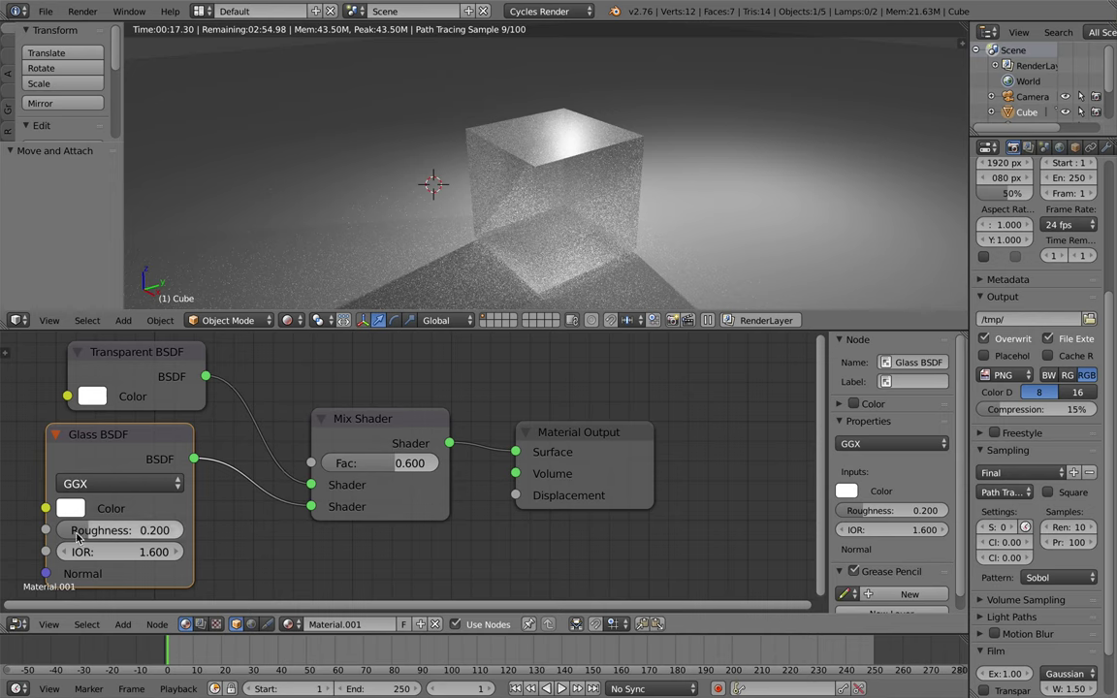
click(78, 530)
text(0.)
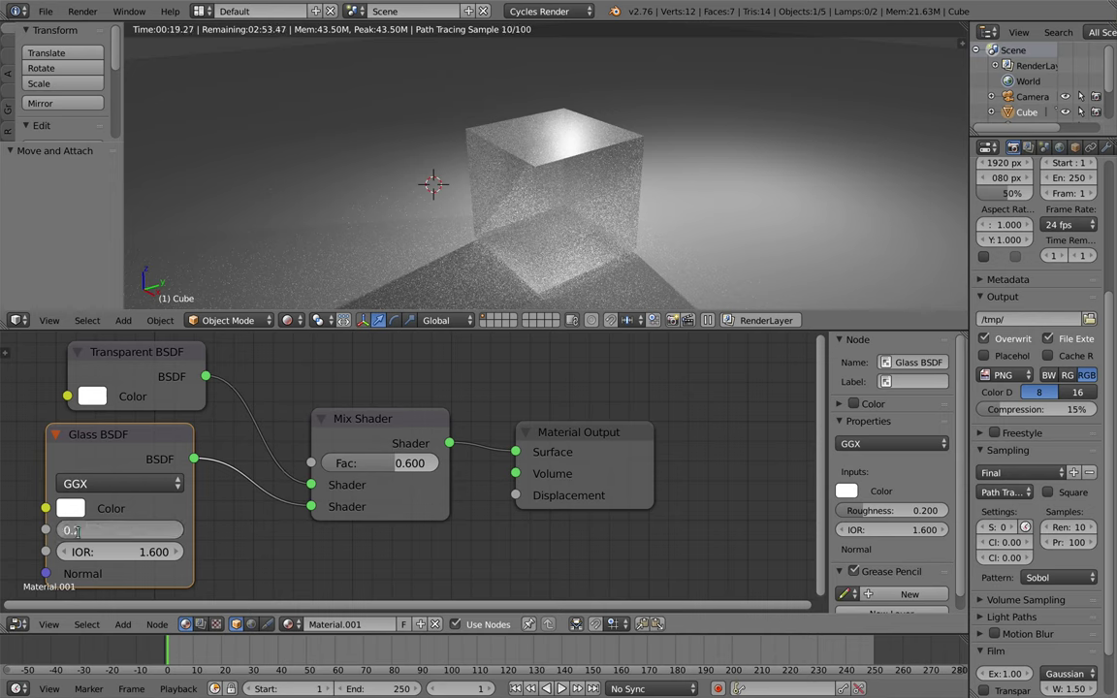
key(BackSpace)
text(.)
text(5)
key(Return)
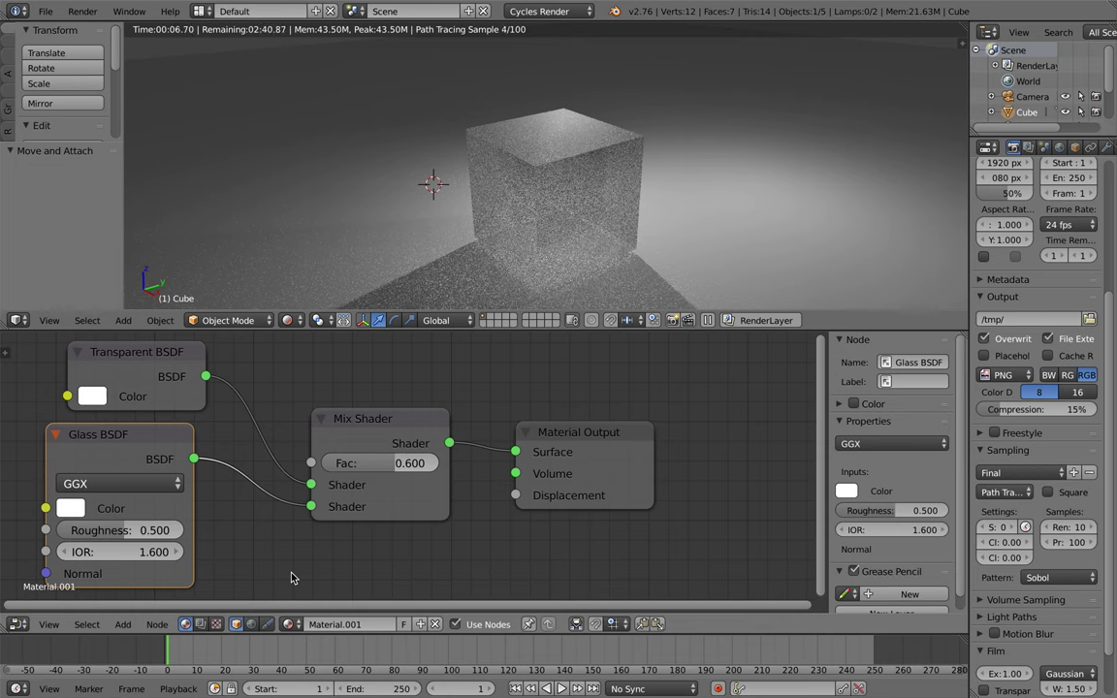
Switch to camera view and let the rendered preview refine to 100/100 samples.
key(KP_0)
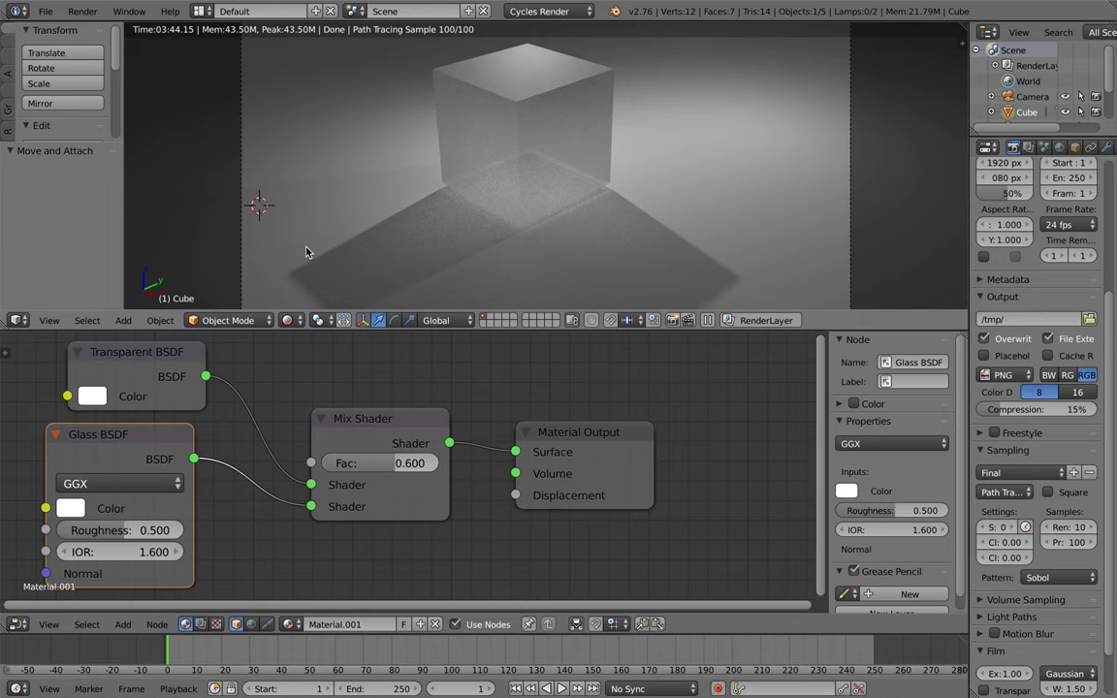
middle_drag(418, 392, 424, 390)
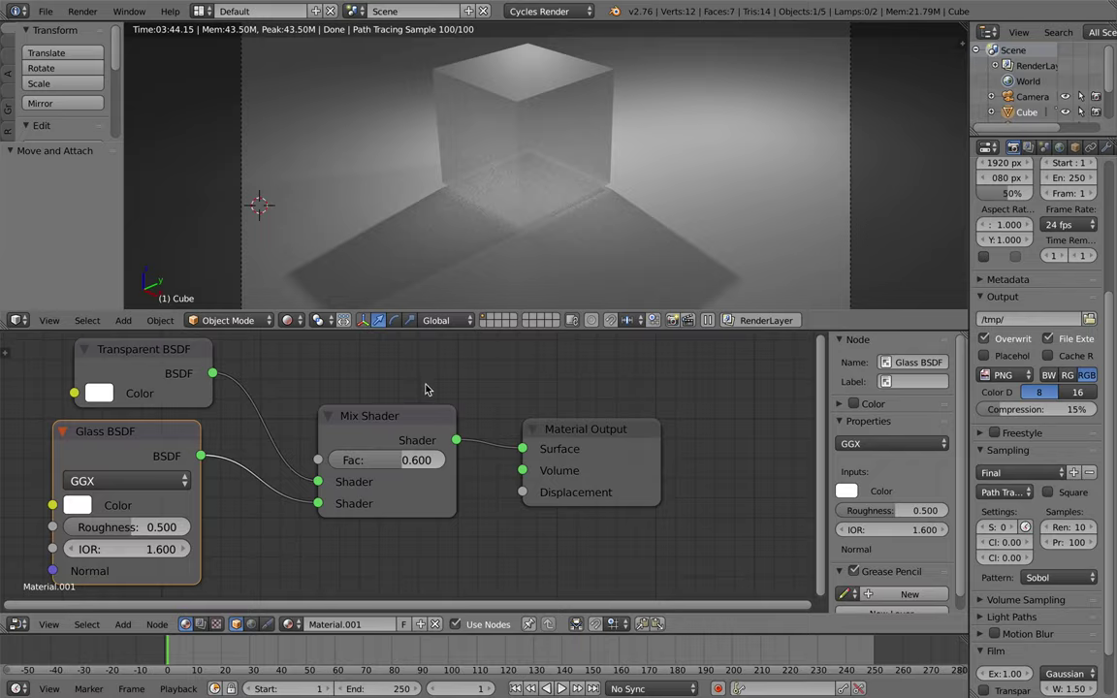